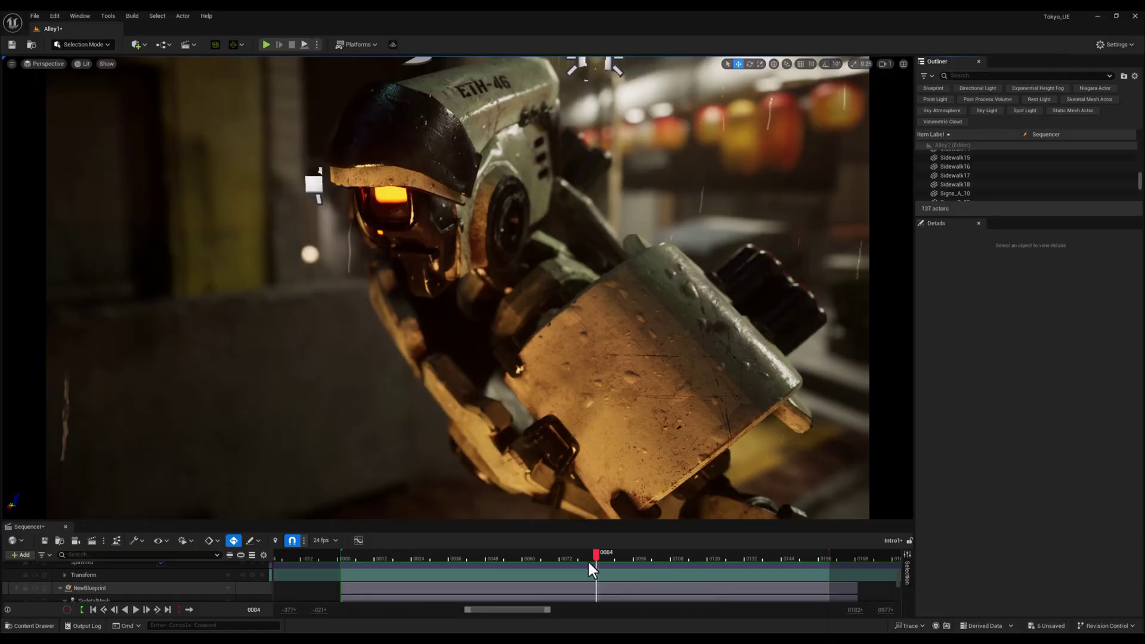
# Scrub the robot shot and check the Movie Render plugin in the Plugins browser
pyautogui.moveTo(591, 561)
pyautogui.mouseDown()
pyautogui.moveTo(582, 553)
pyautogui.moveTo(607, 554)
pyautogui.moveTo(597, 553)
pyautogui.mouseUp()
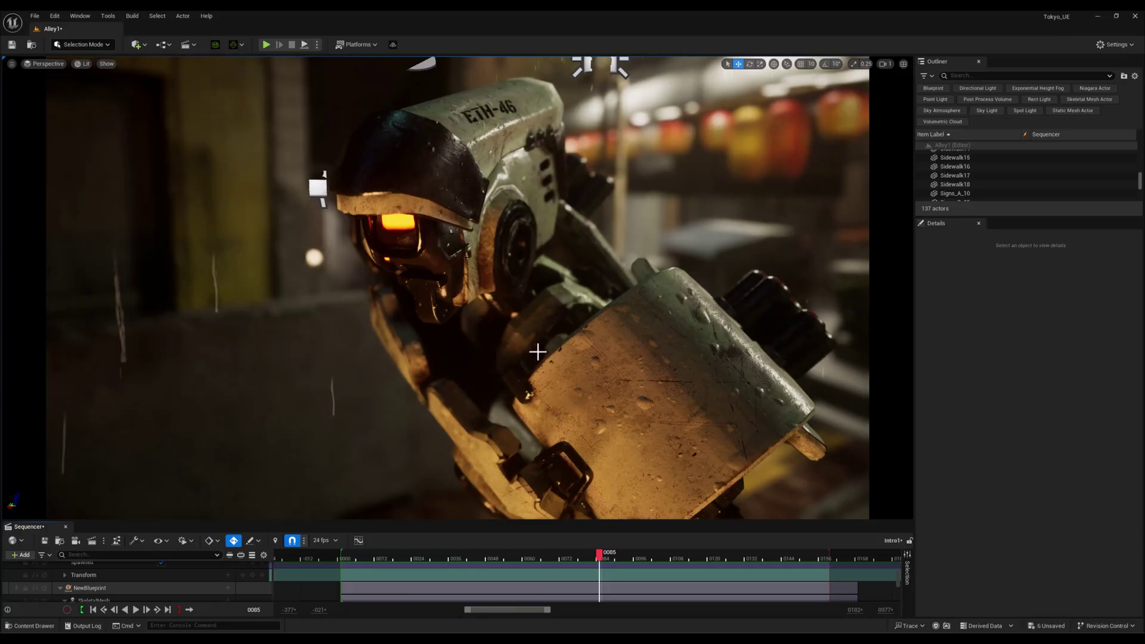
pyautogui.click(55, 14)
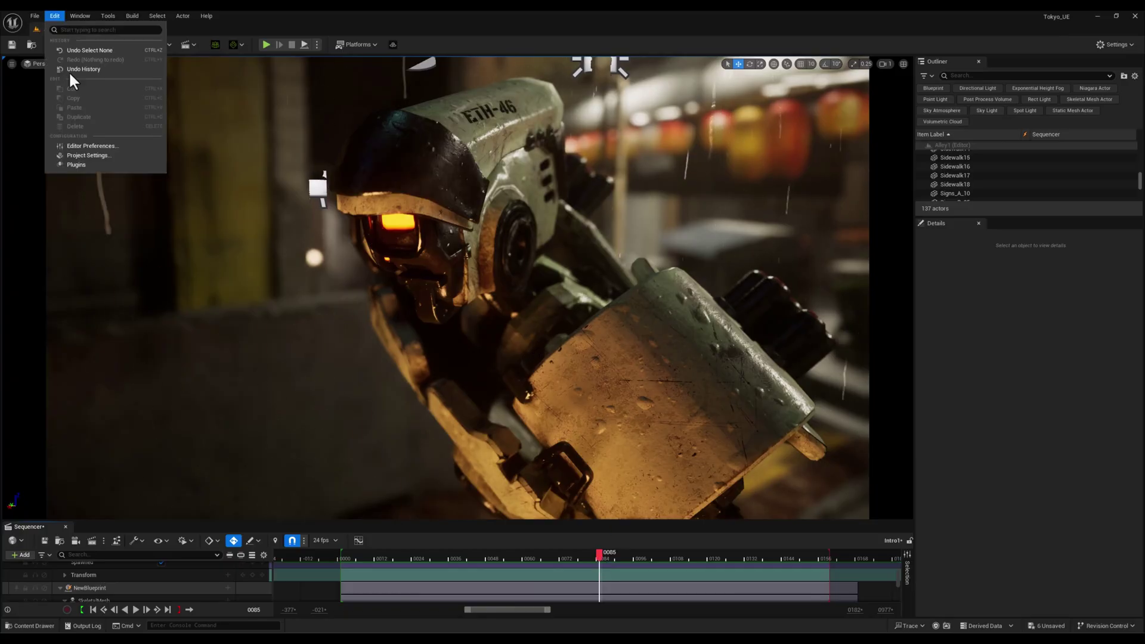
pyautogui.click(98, 164)
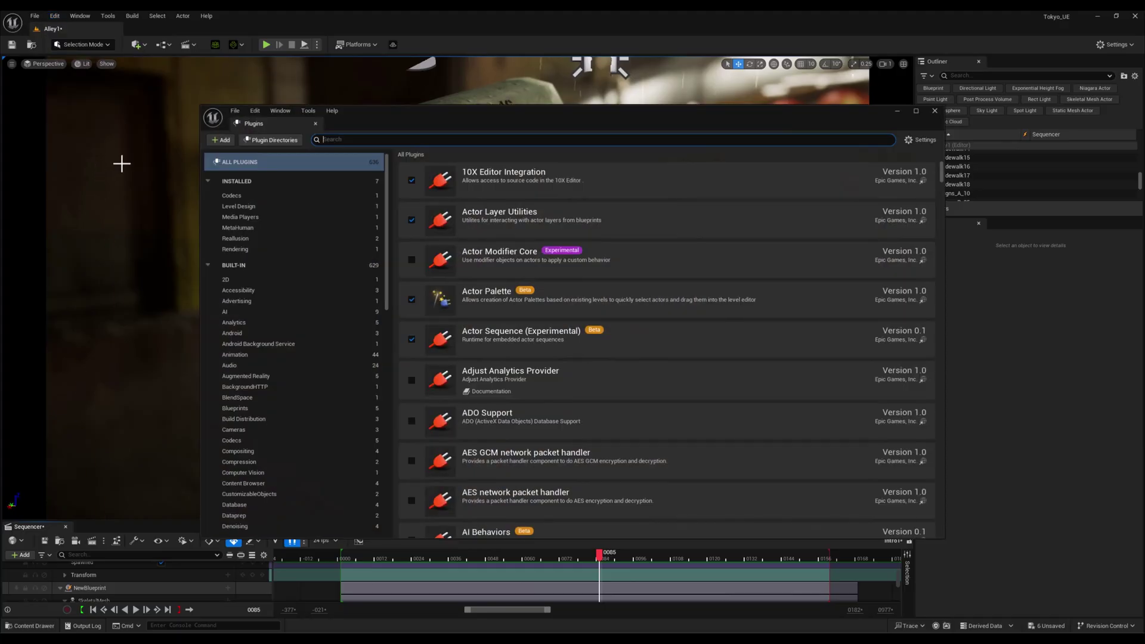
pyautogui.write('movie render')
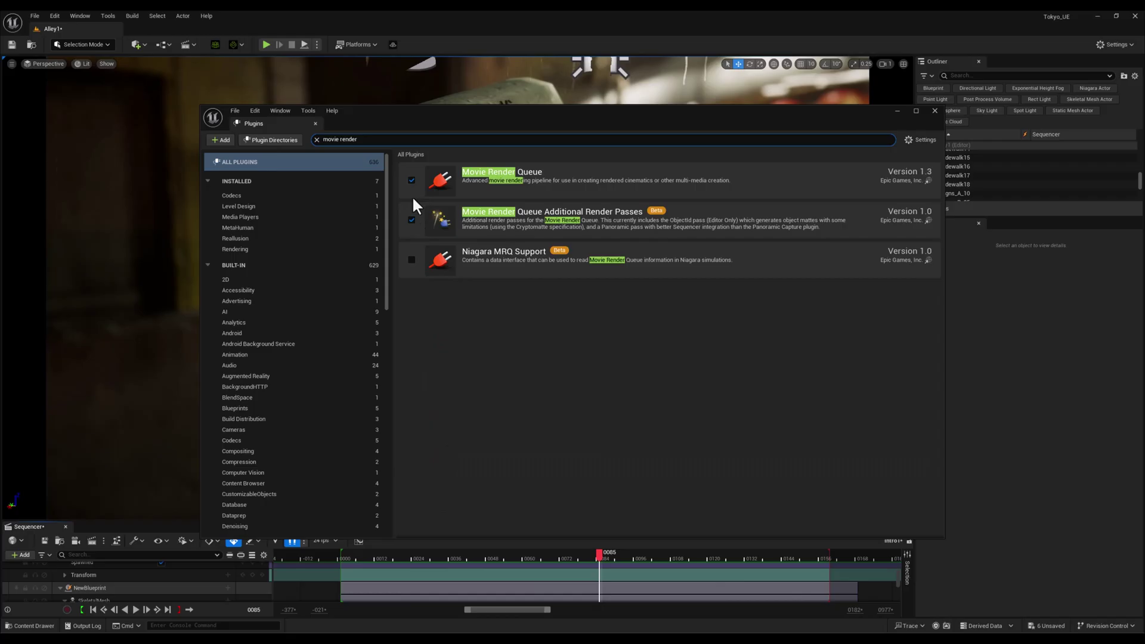
pyautogui.click(935, 110)
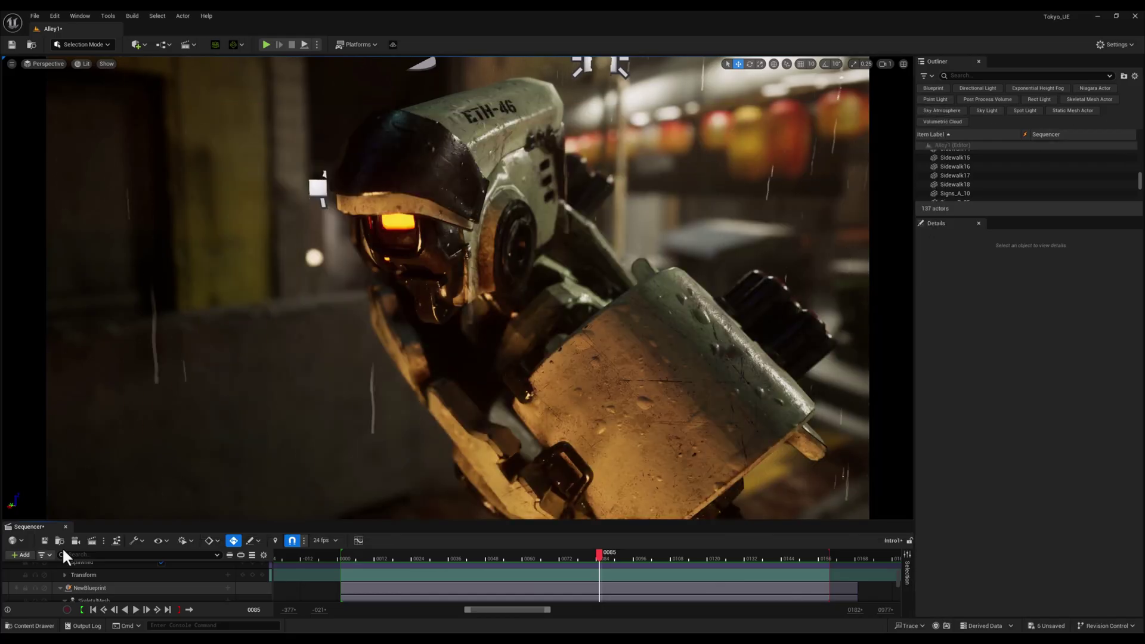
# In Movie Render Queue, swap the jpg Sequence for .exr Sequence [16bit] and show Deferred Rendering
pyautogui.click(95, 542)
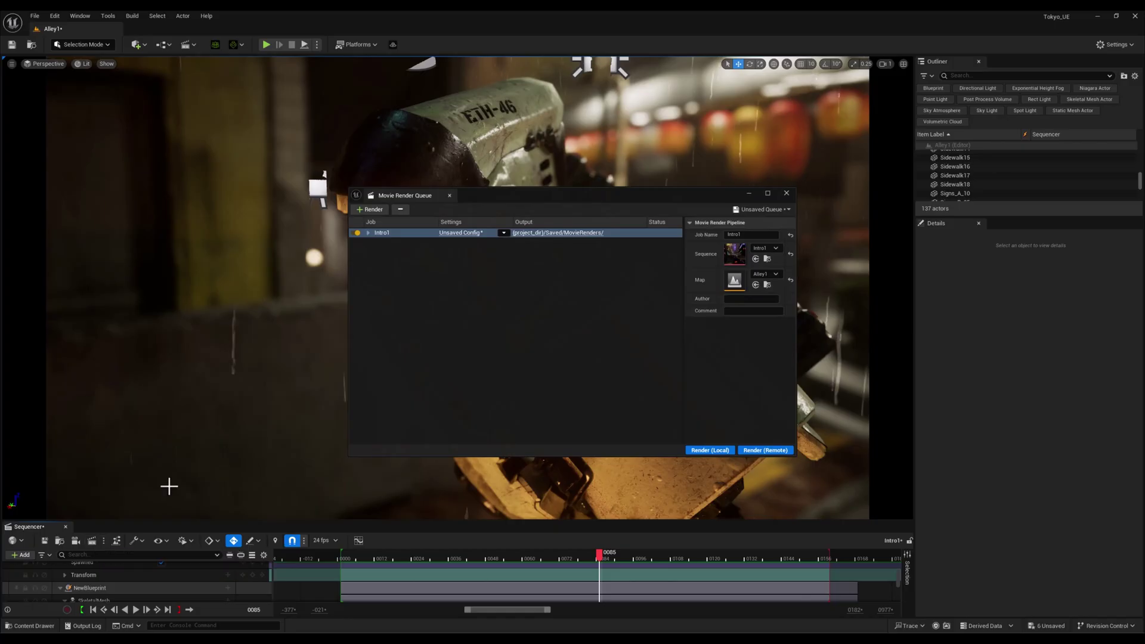
pyautogui.click(467, 233)
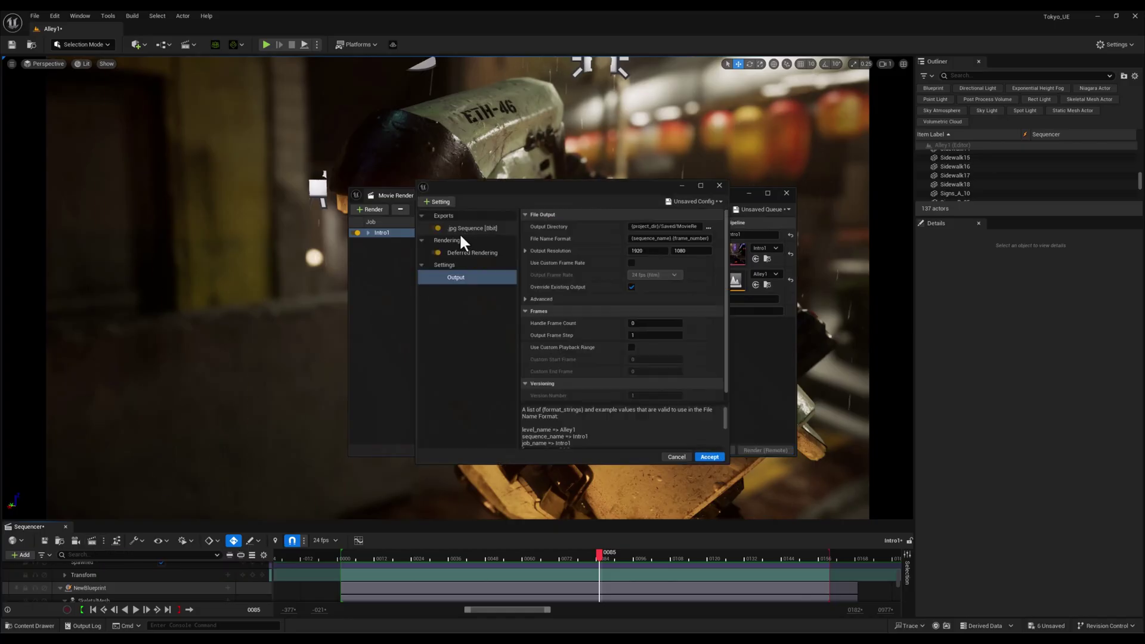
pyautogui.moveTo(577, 194); pyautogui.dragTo(578, 204)
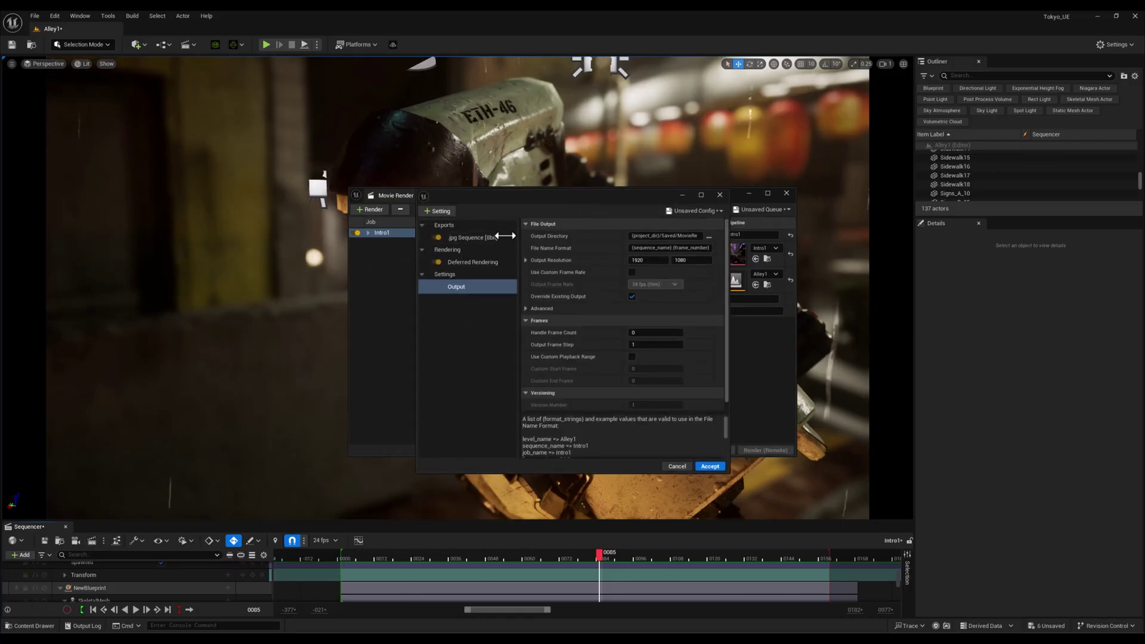
pyautogui.click(482, 235)
pyautogui.press('Delete')
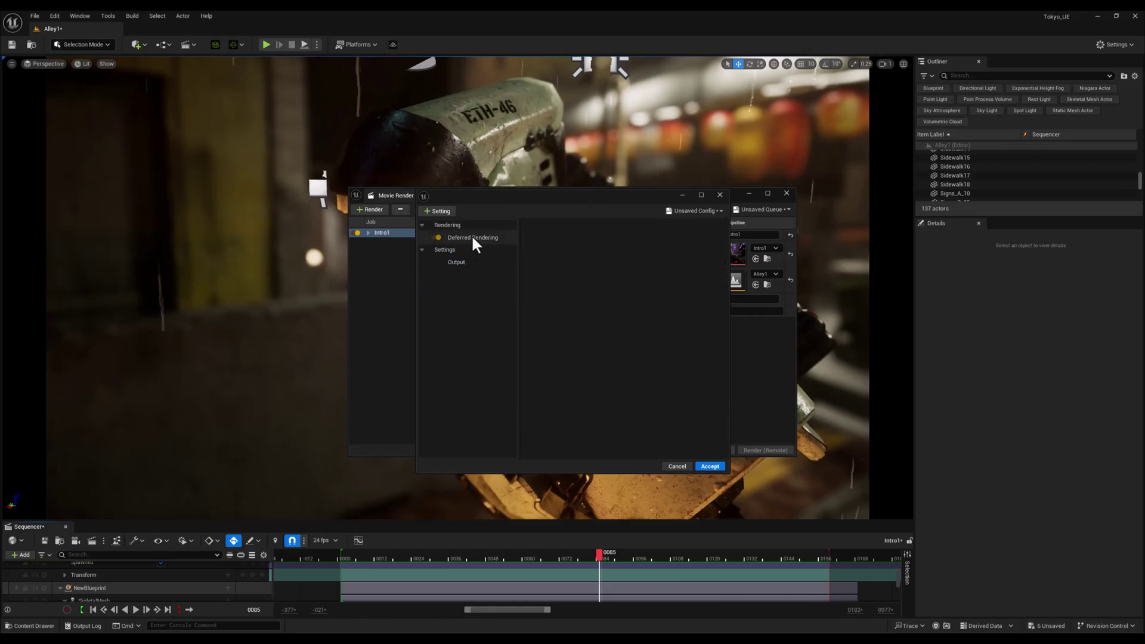
pyautogui.click(451, 213)
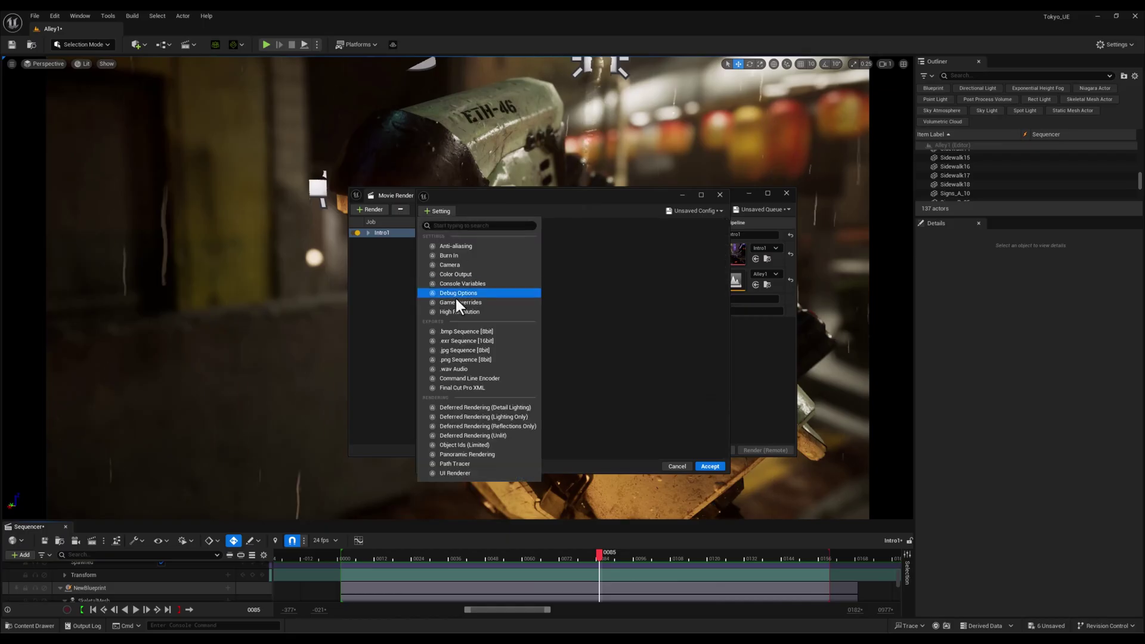
pyautogui.click(471, 338)
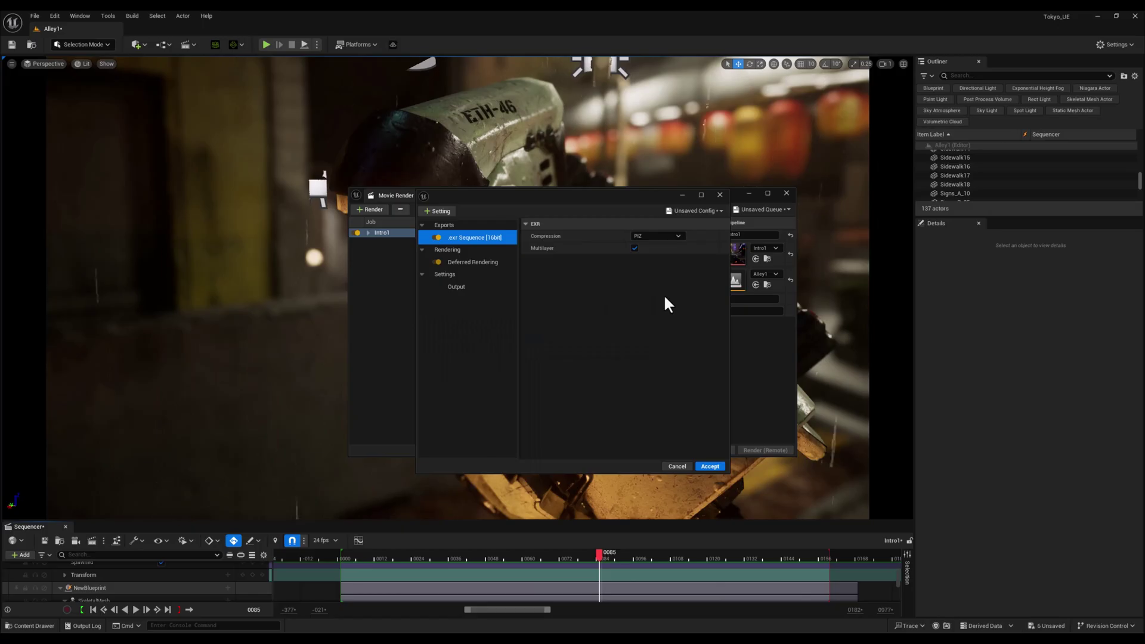
pyautogui.click(510, 261)
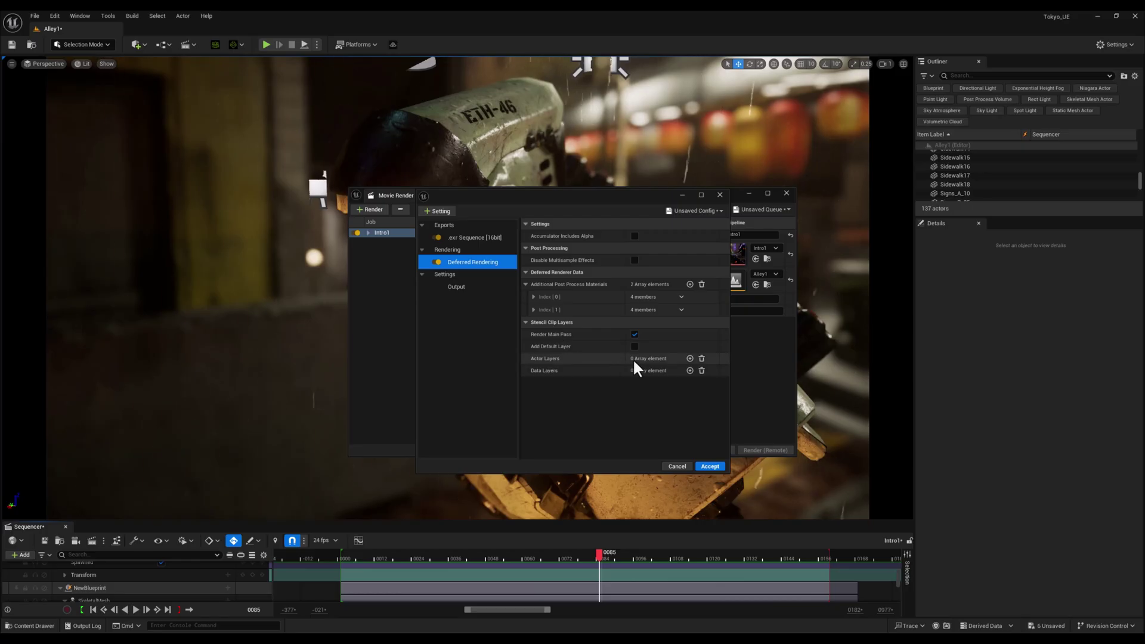
# Add an Actor Layers slot and create an empty layer named Robot1 in the Layers browser
pyautogui.click(690, 358)
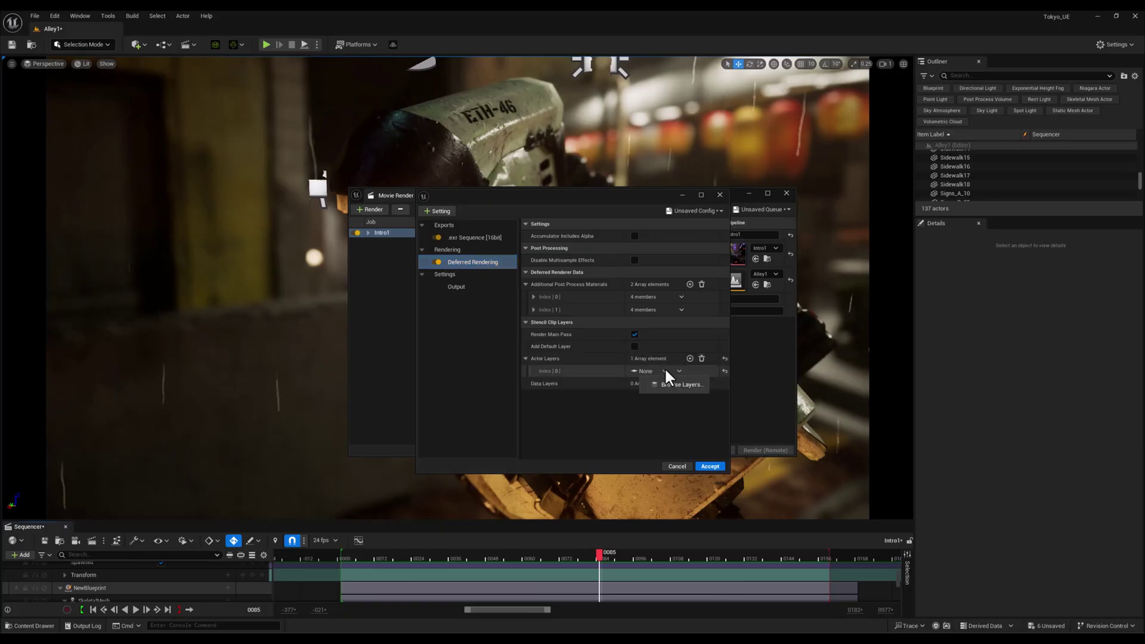
pyautogui.click(664, 372)
pyautogui.click(664, 383)
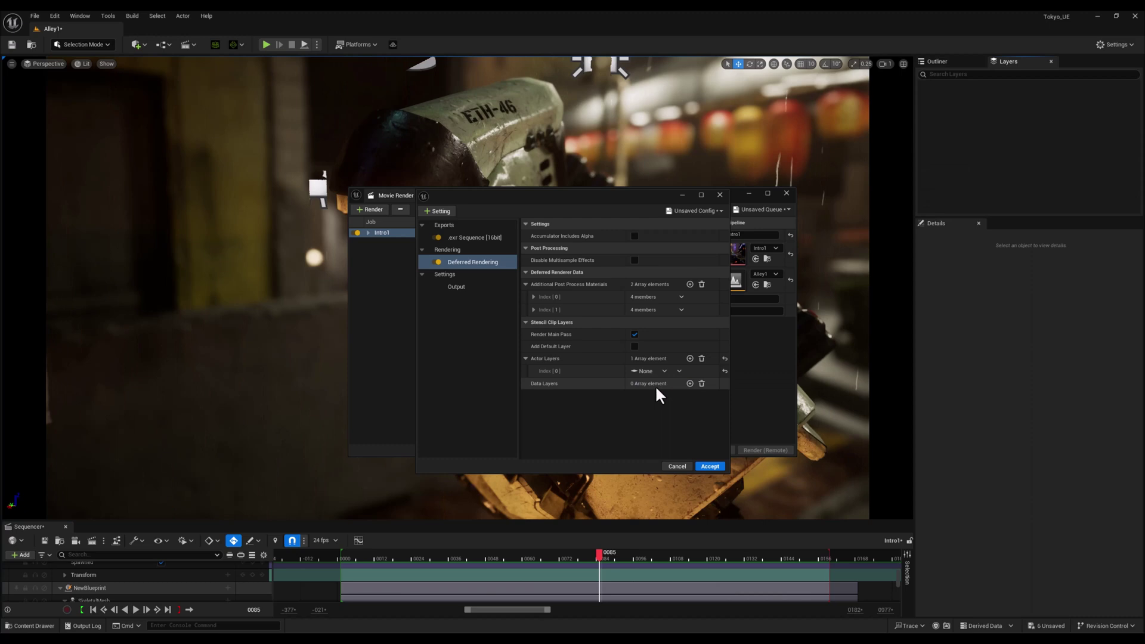
pyautogui.rightClick(975, 117)
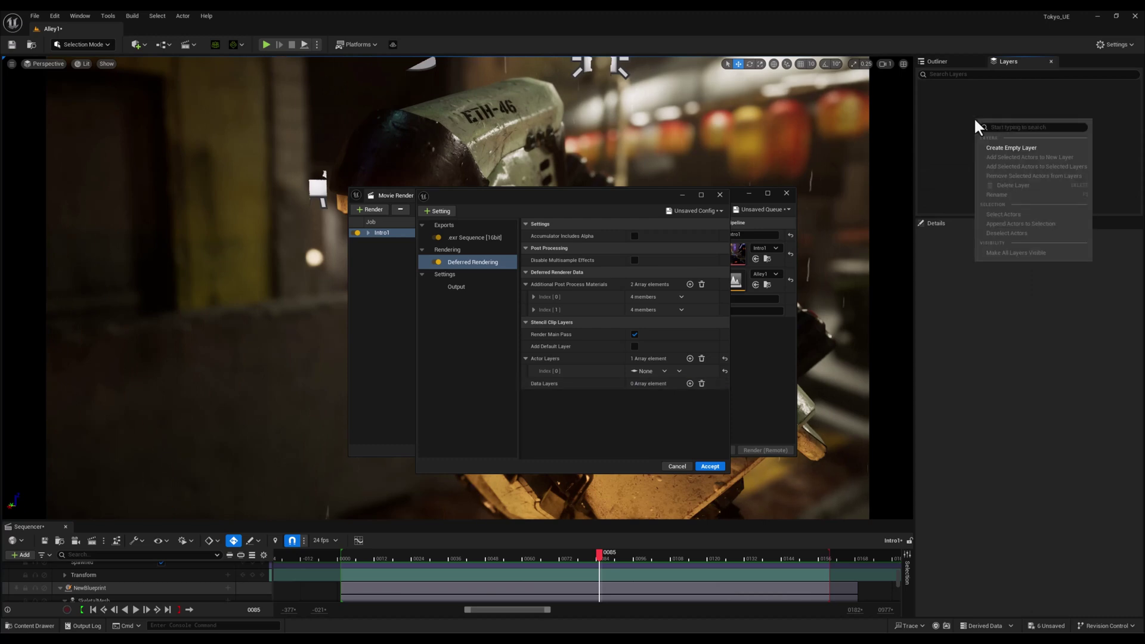
pyautogui.click(983, 146)
pyautogui.write('Robot')
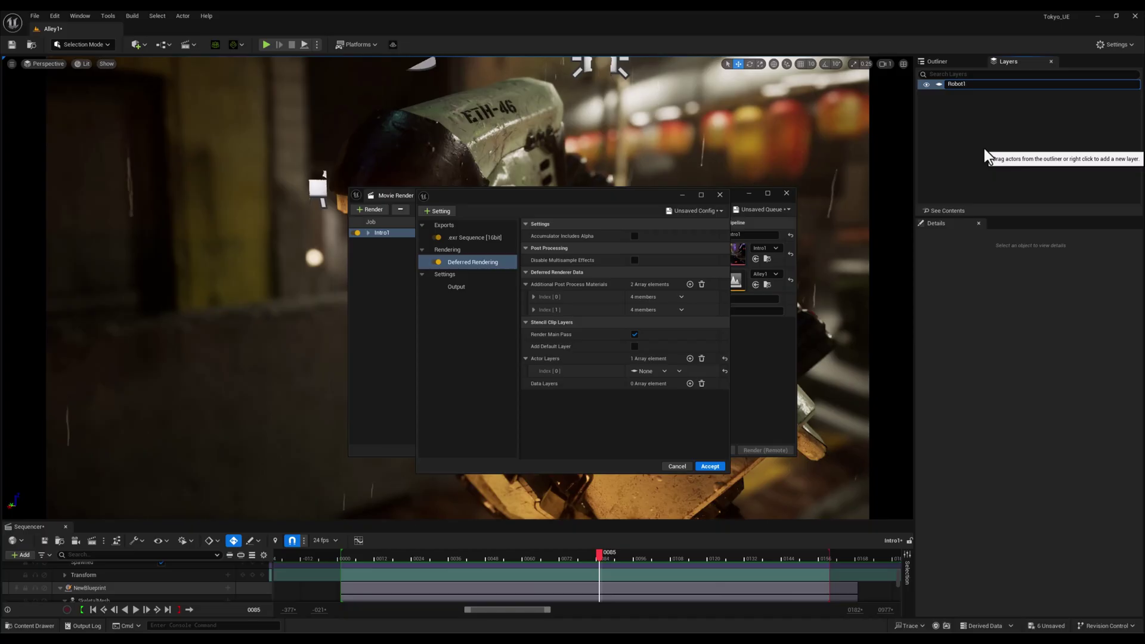
pyautogui.write('1')
pyautogui.press('Return')
# Add the selected ETH-46 robot to the Robot1 layer and toggle its visibility to verify
pyautogui.click(682, 194)
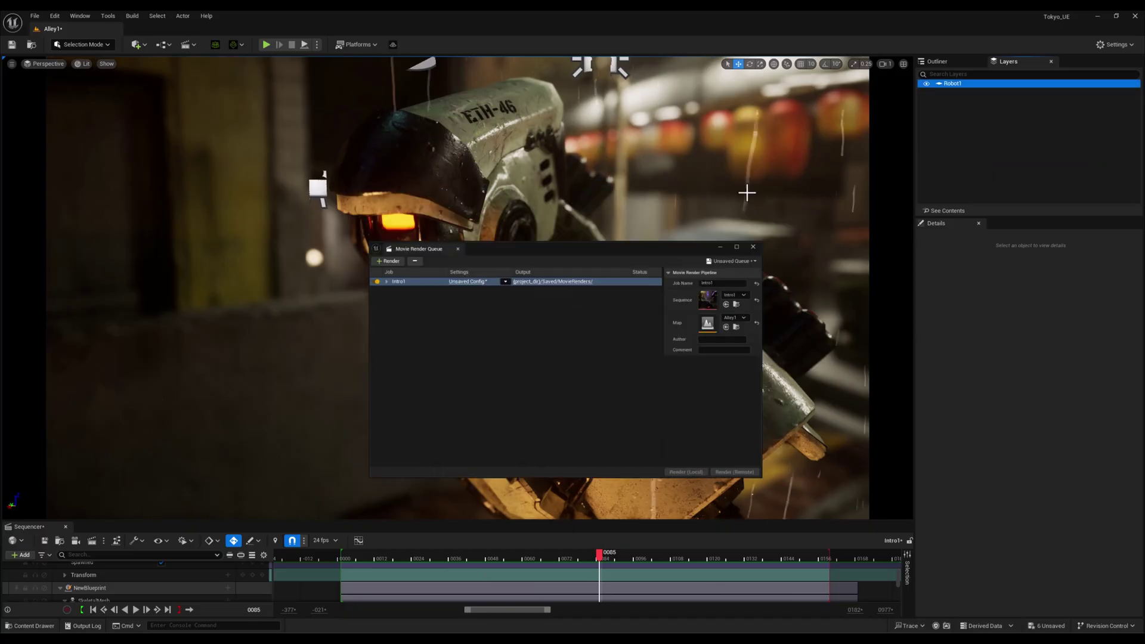
pyautogui.click(748, 193)
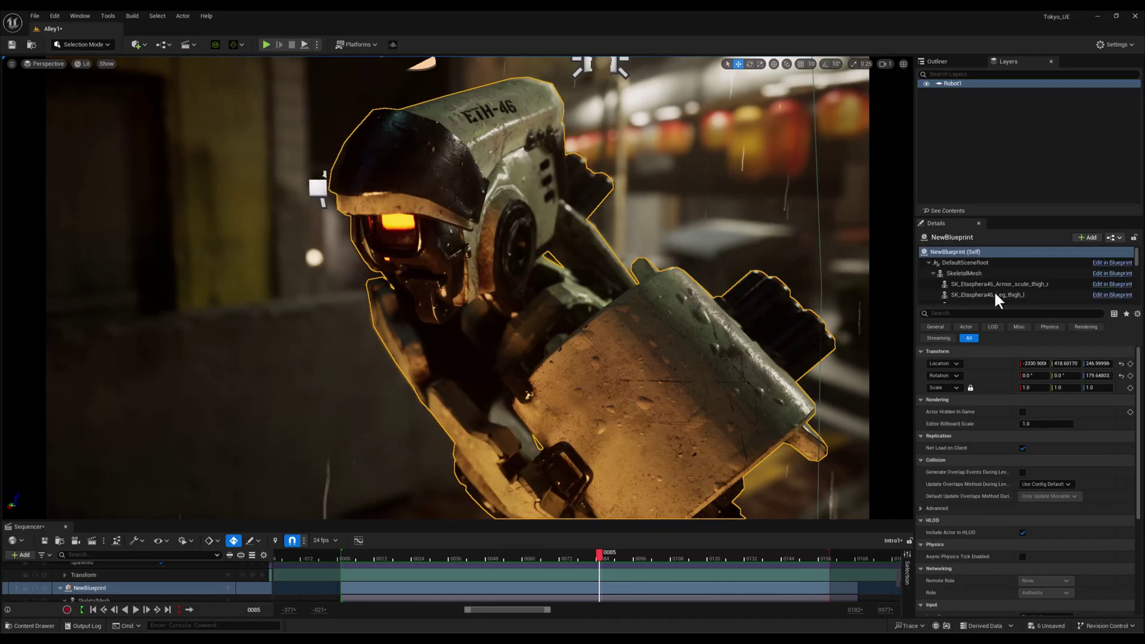
pyautogui.rightClick(982, 87)
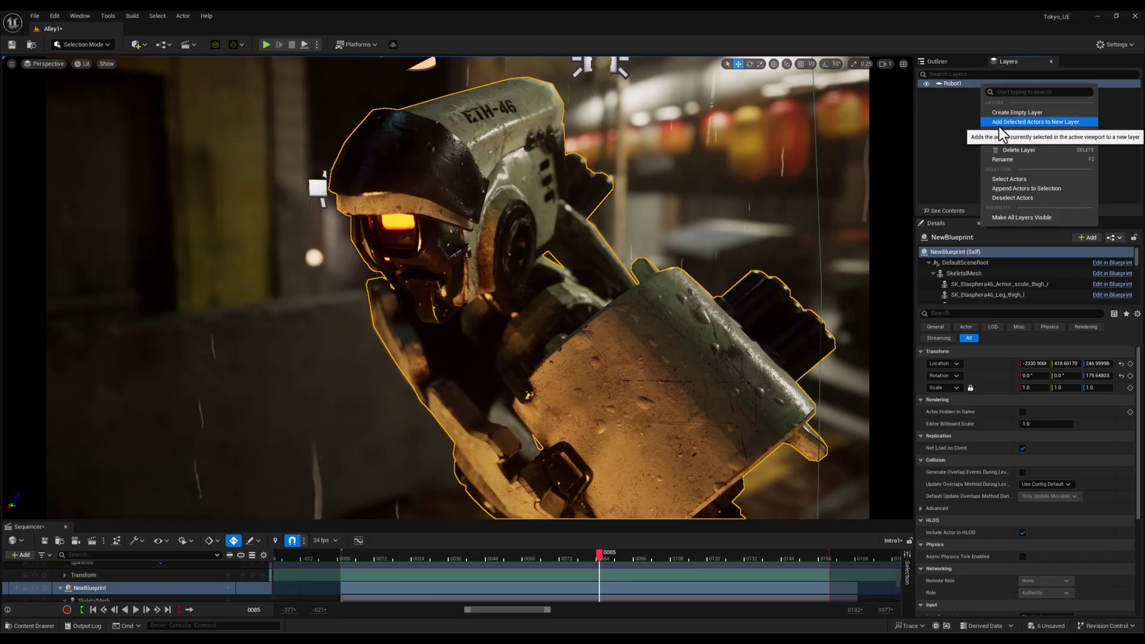
pyautogui.click(997, 128)
pyautogui.click(926, 84)
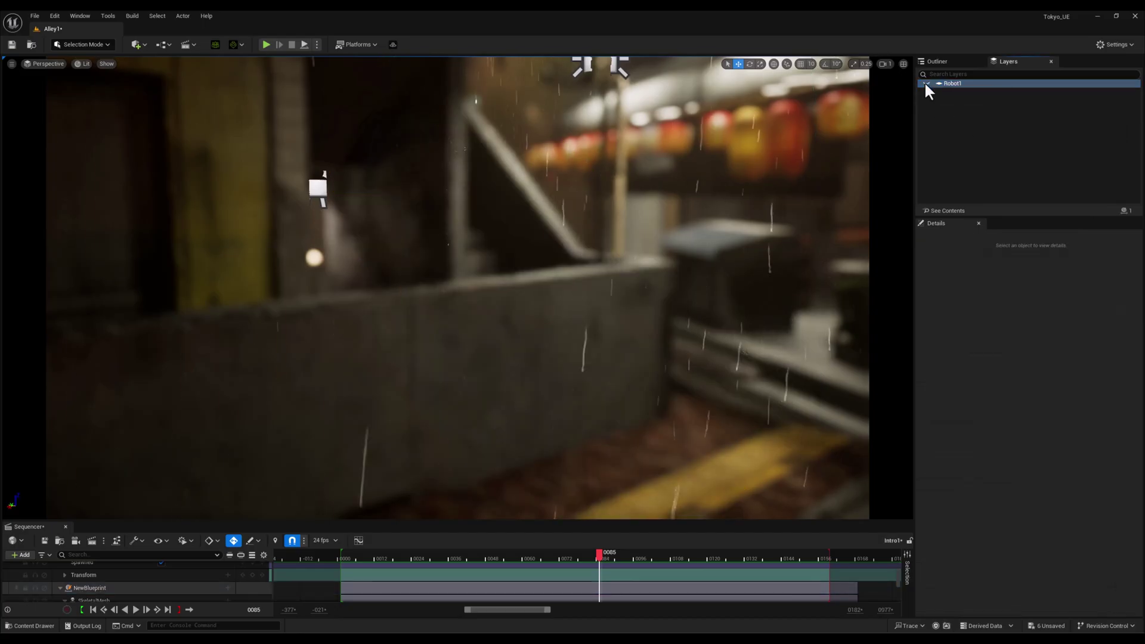
pyautogui.click(927, 84)
pyautogui.click(927, 84)
pyautogui.click(927, 84)
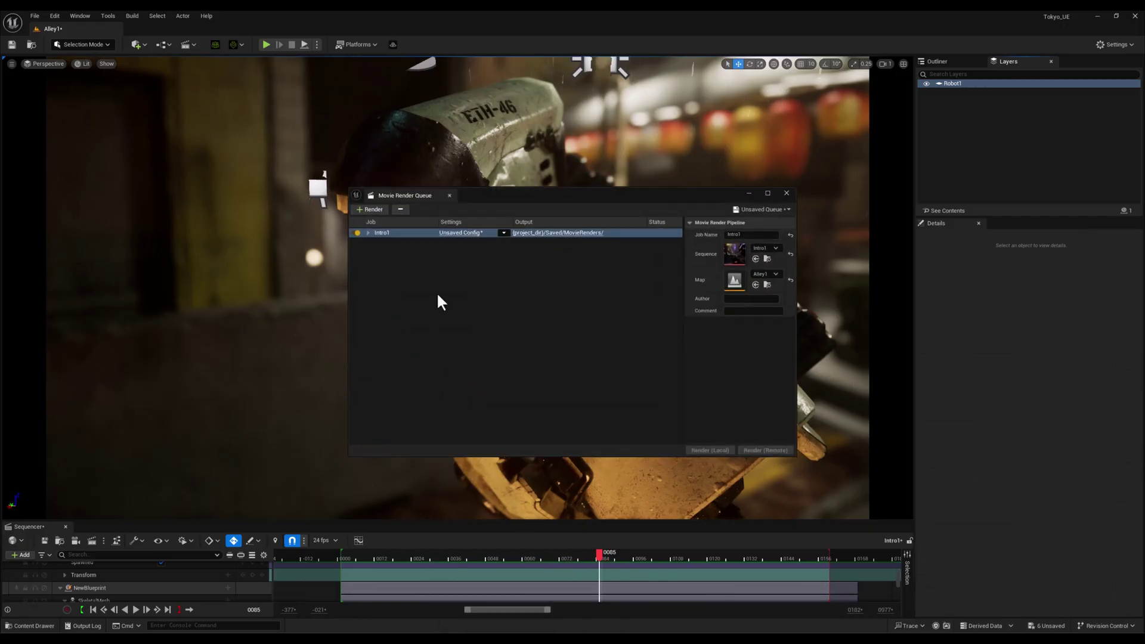
# Assign Robot1 to actor layer Index [0], and enable Add Default Layer and Accumulator Includes Alpha
pyautogui.click(459, 232)
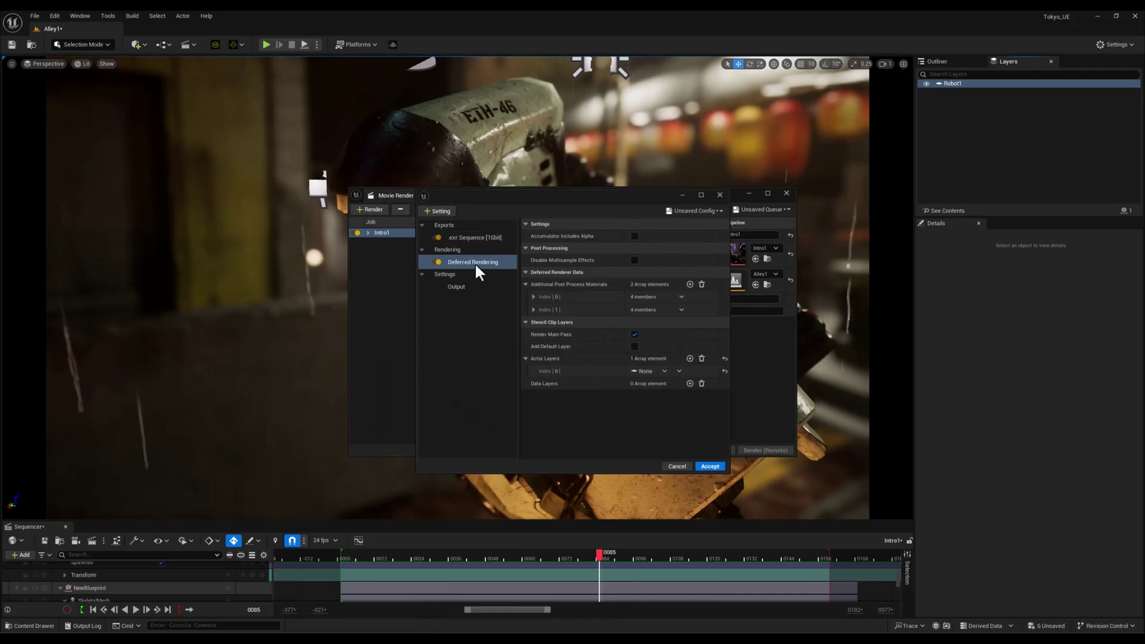
pyautogui.click(666, 372)
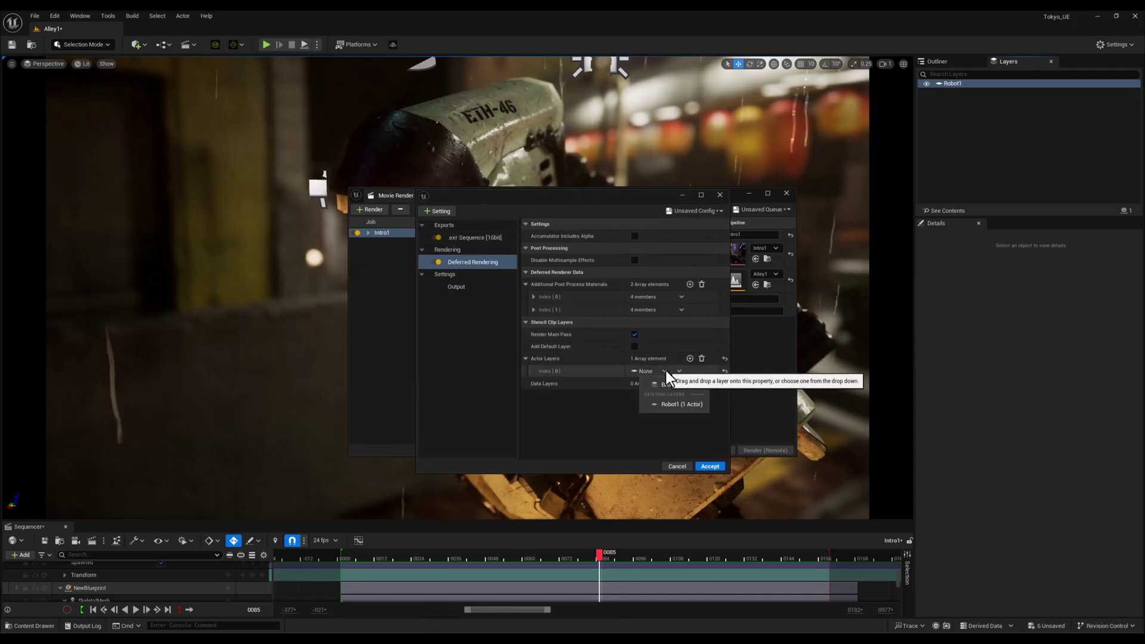
pyautogui.click(682, 406)
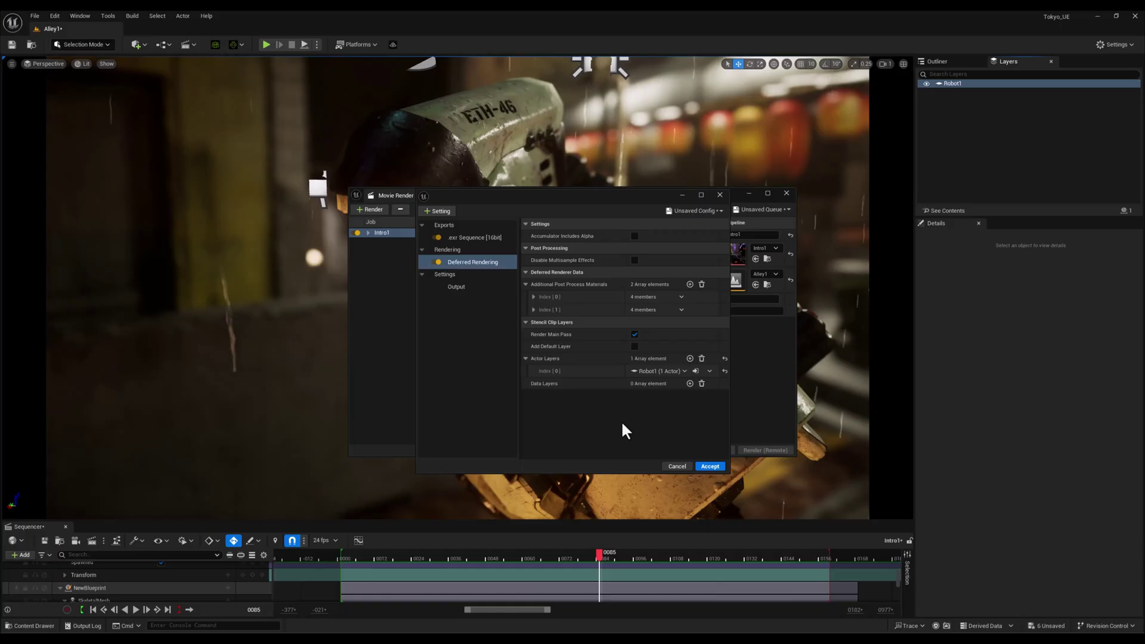
pyautogui.click(636, 345)
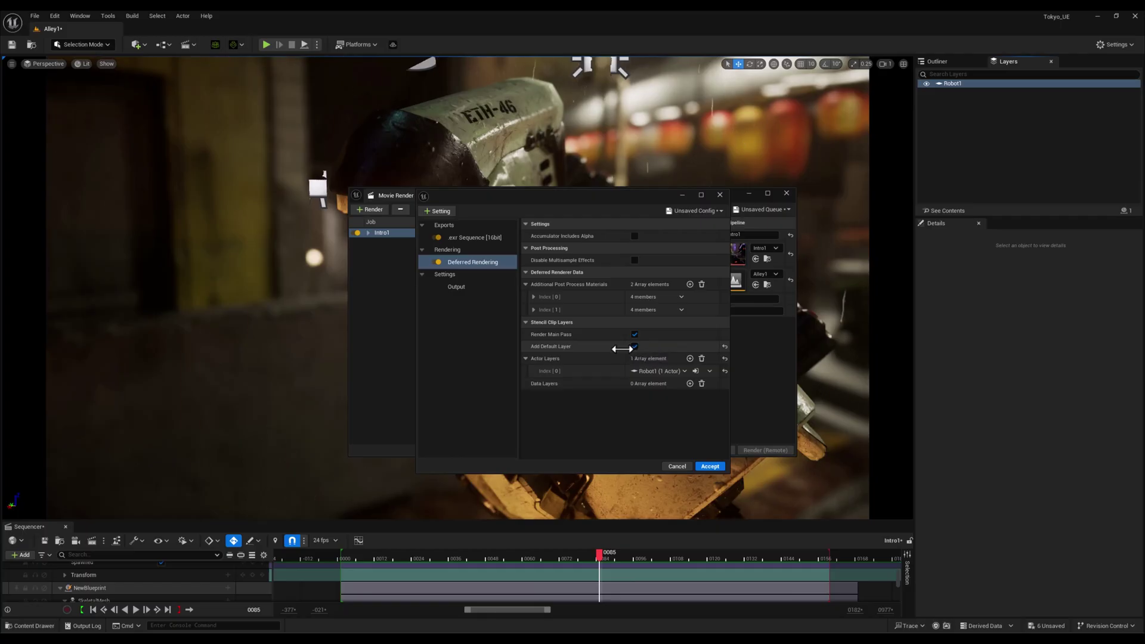
pyautogui.click(635, 235)
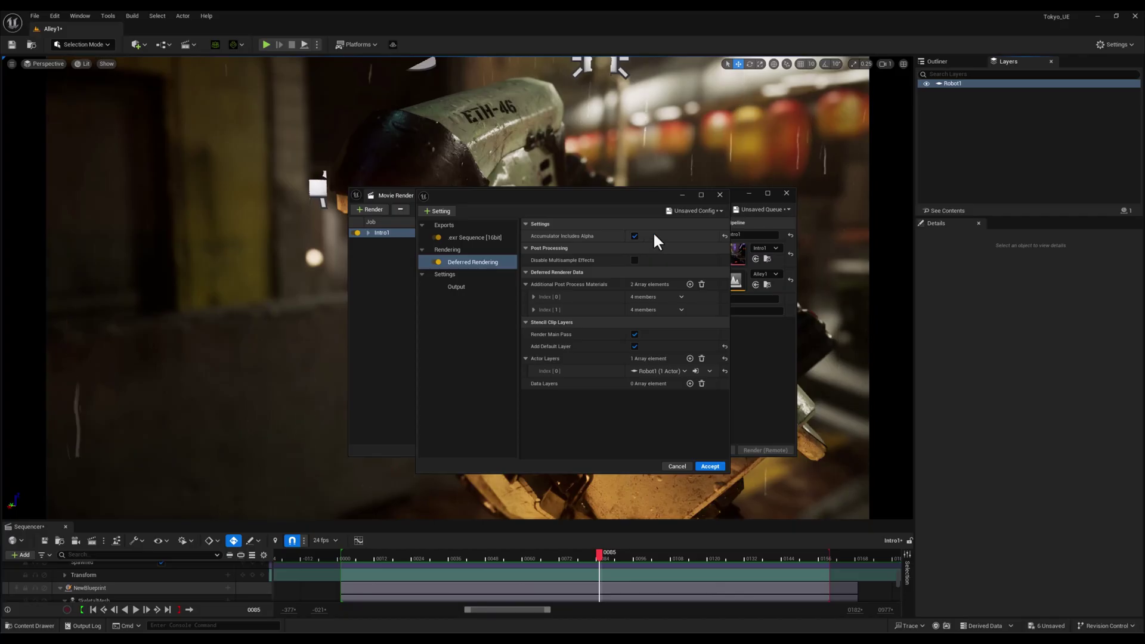
# Add Anti-aliasing with Temporal Sample Count 7 and overridden TSR method
pyautogui.click(491, 292)
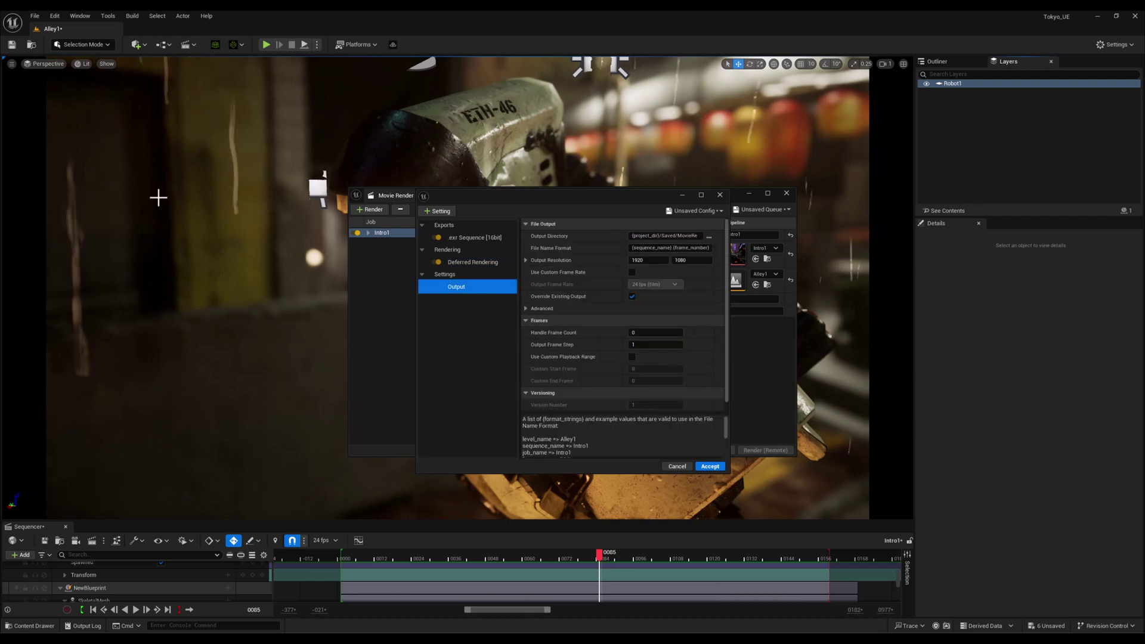
pyautogui.click(436, 210)
pyautogui.click(455, 246)
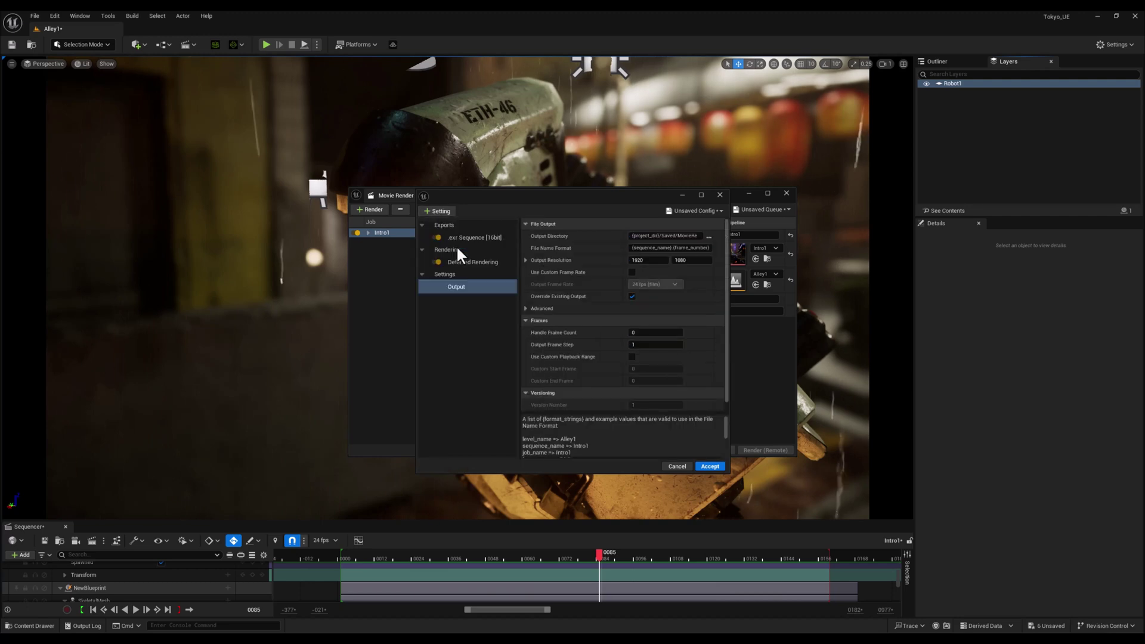
pyautogui.click(652, 248)
pyautogui.write('7')
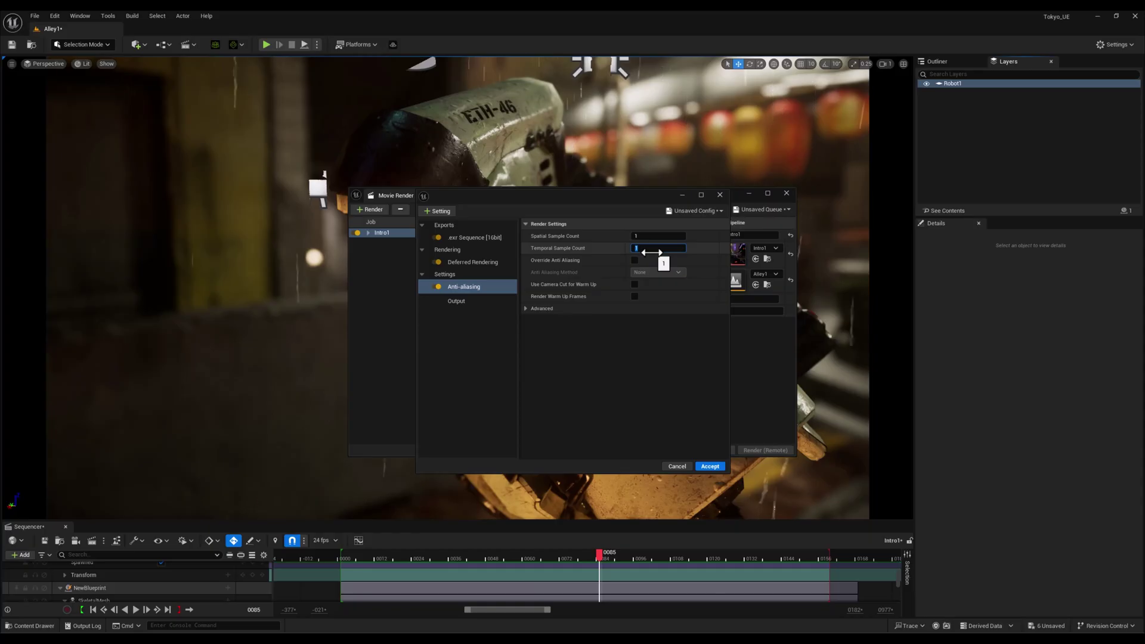
pyautogui.press('Return')
pyautogui.click(634, 260)
pyautogui.click(643, 272)
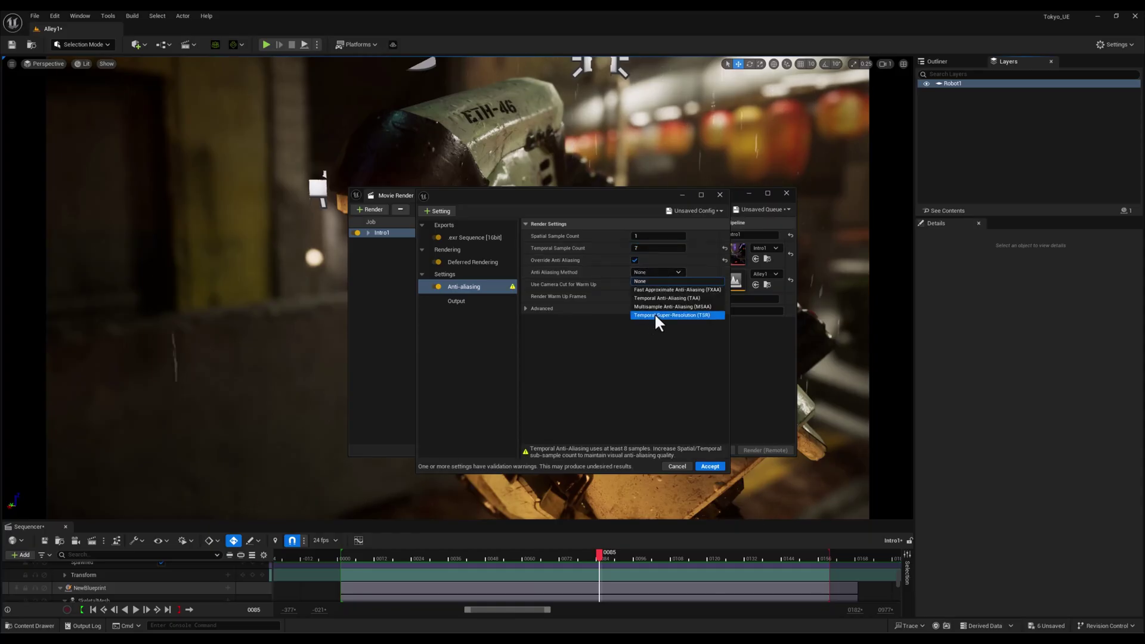
pyautogui.click(654, 312)
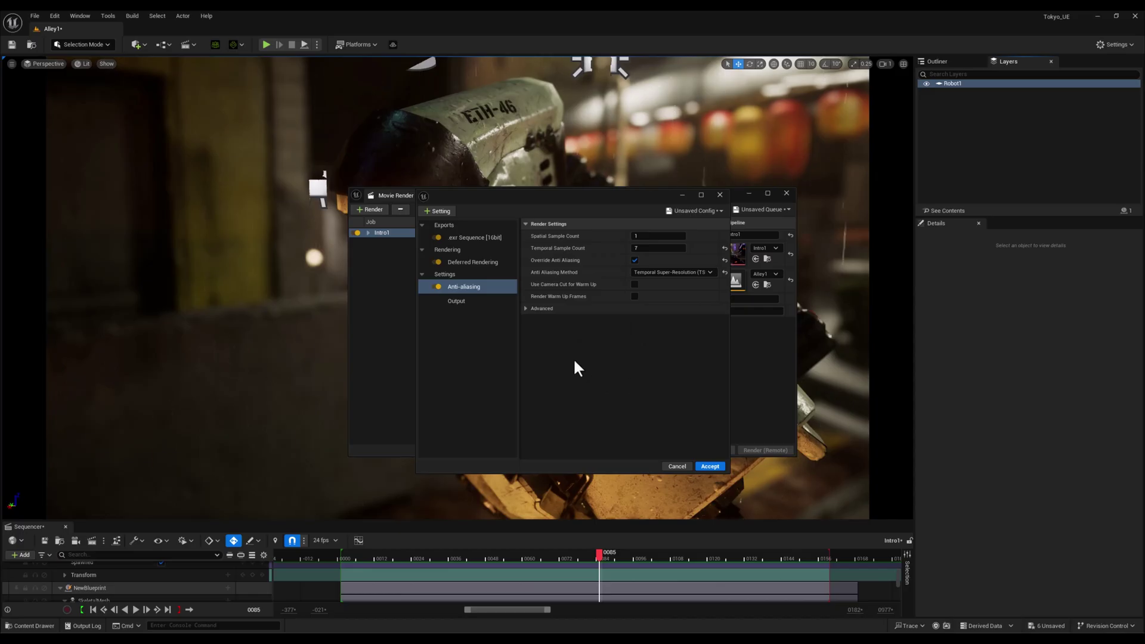
# Set output to 2560×1440, custom 24 fps, and custom frame range 1 to 156
pyautogui.click(487, 300)
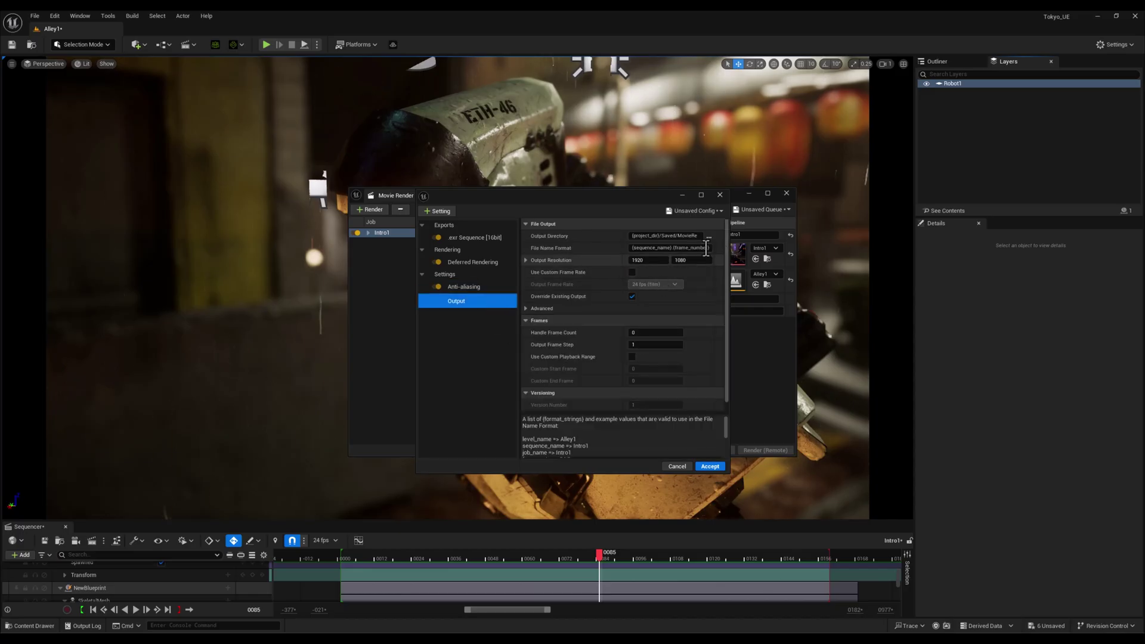
pyautogui.click(657, 260)
pyautogui.write('2560')
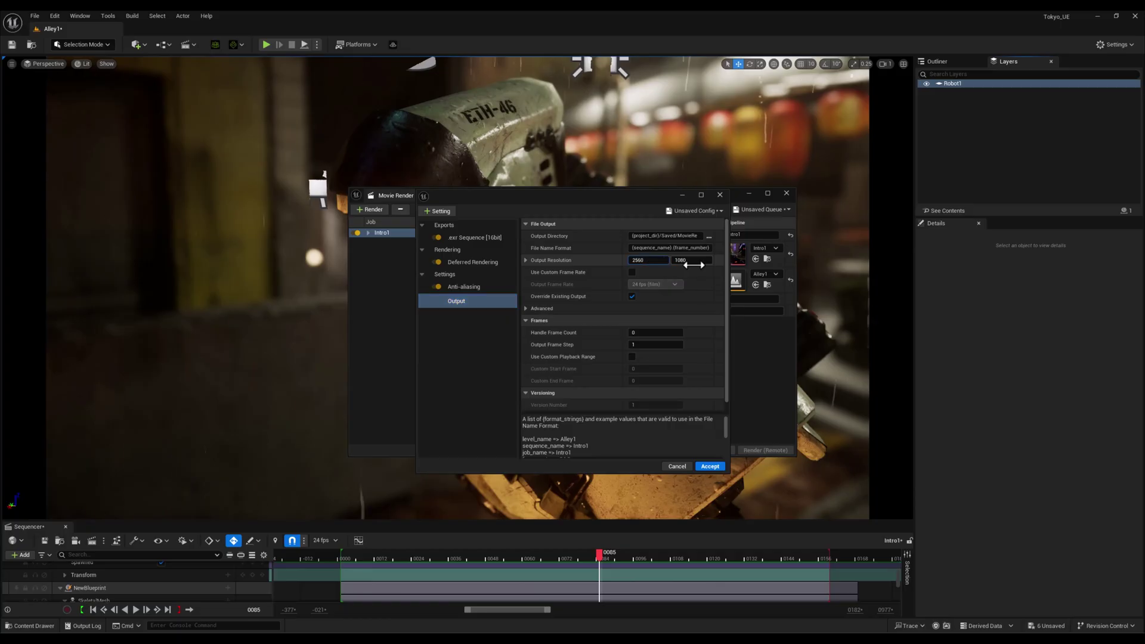
pyautogui.click(692, 263)
pyautogui.write('1440')
pyautogui.click(633, 272)
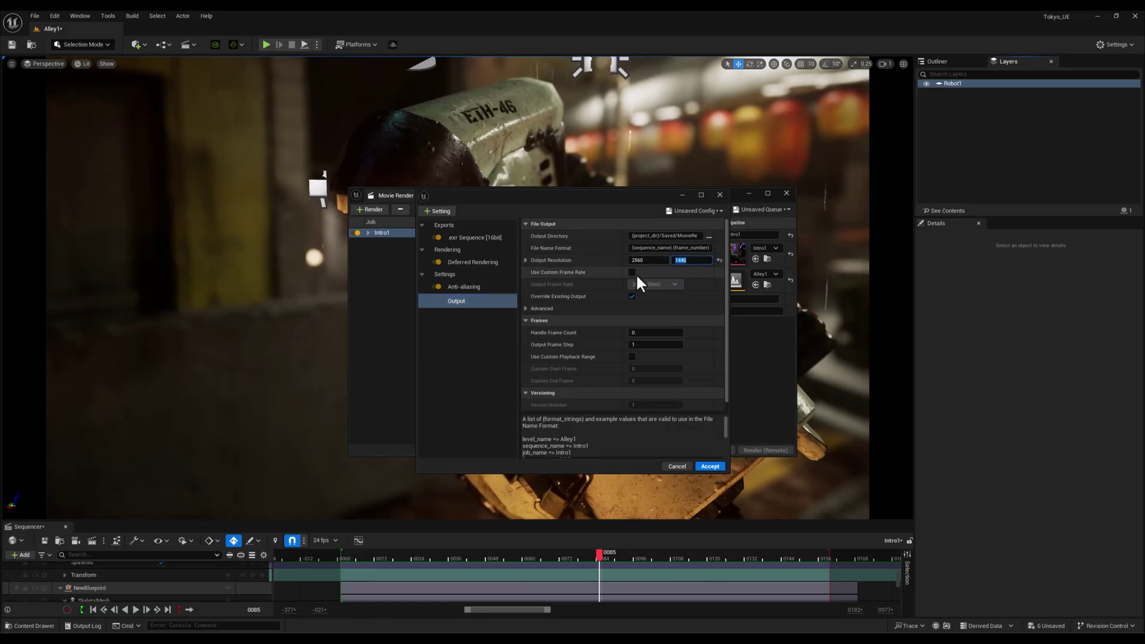
pyautogui.click(632, 356)
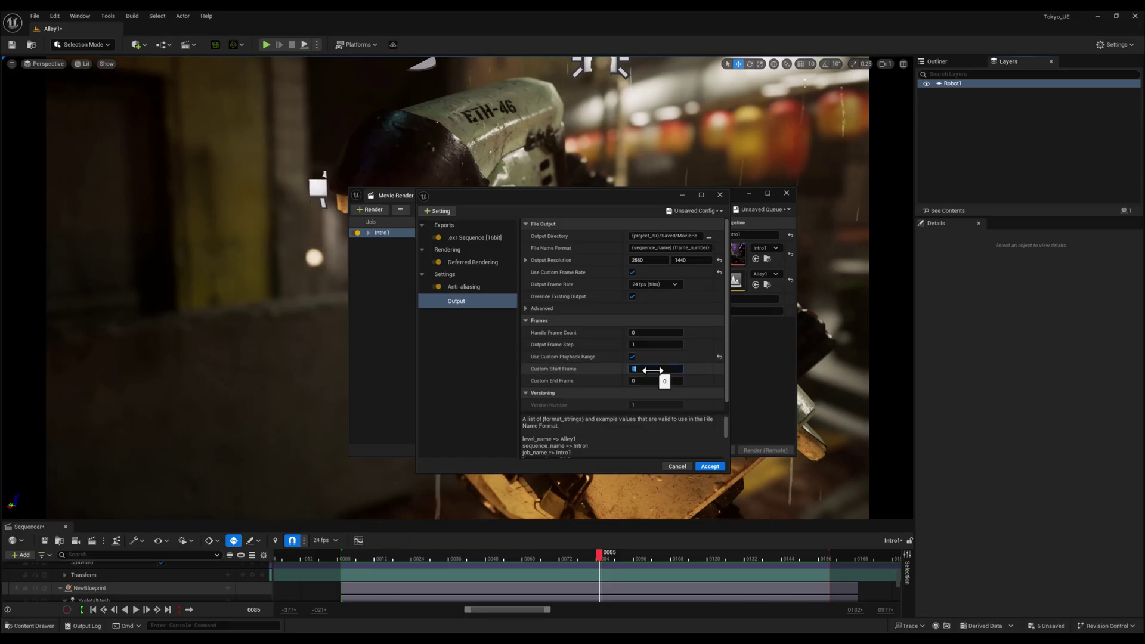
pyautogui.write('1')
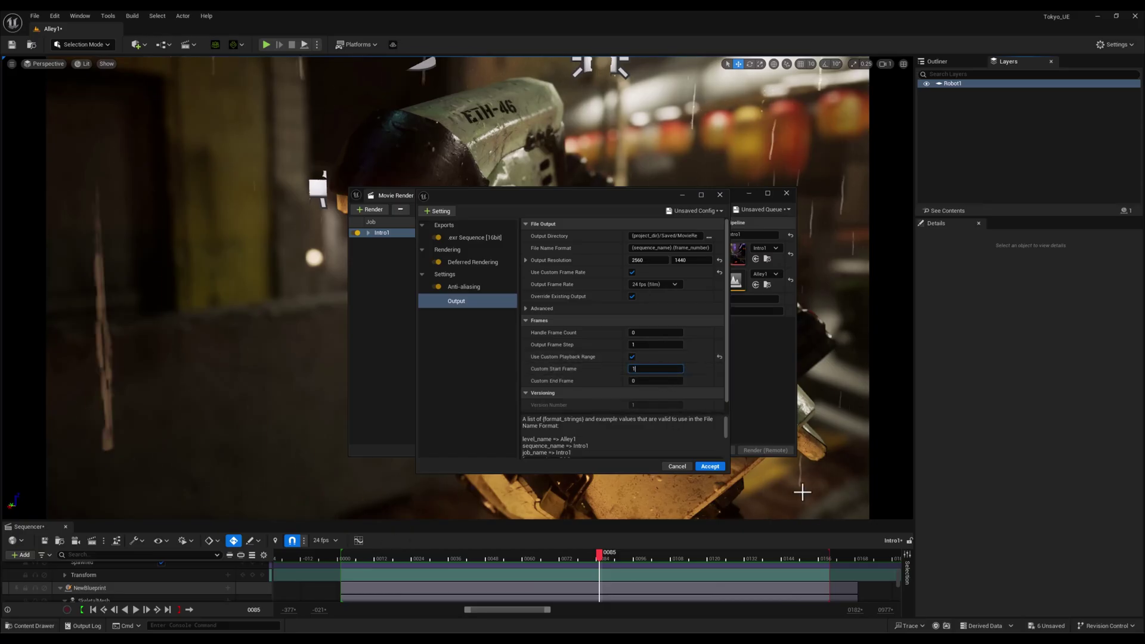
pyautogui.click(834, 559)
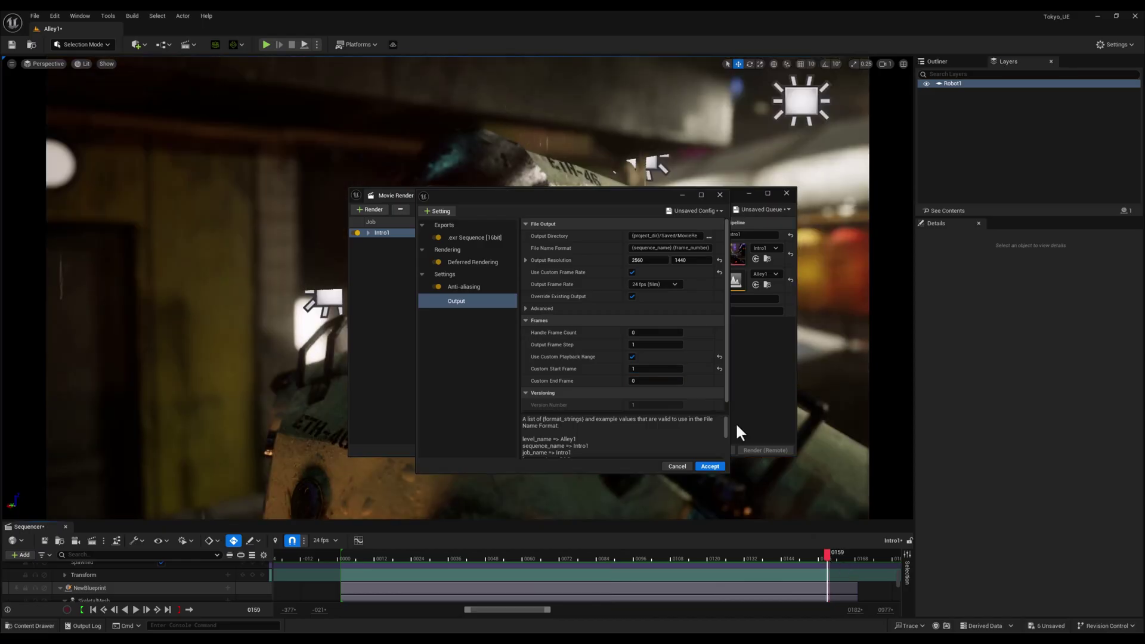
pyautogui.click(656, 381)
pyautogui.write('156')
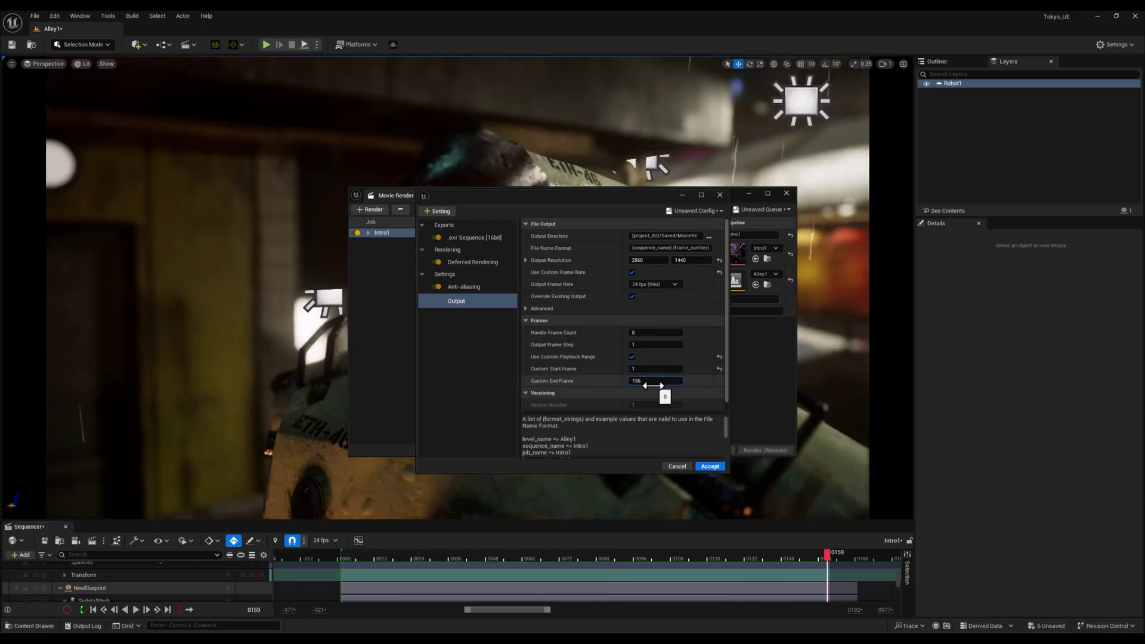
pyautogui.press('Return')
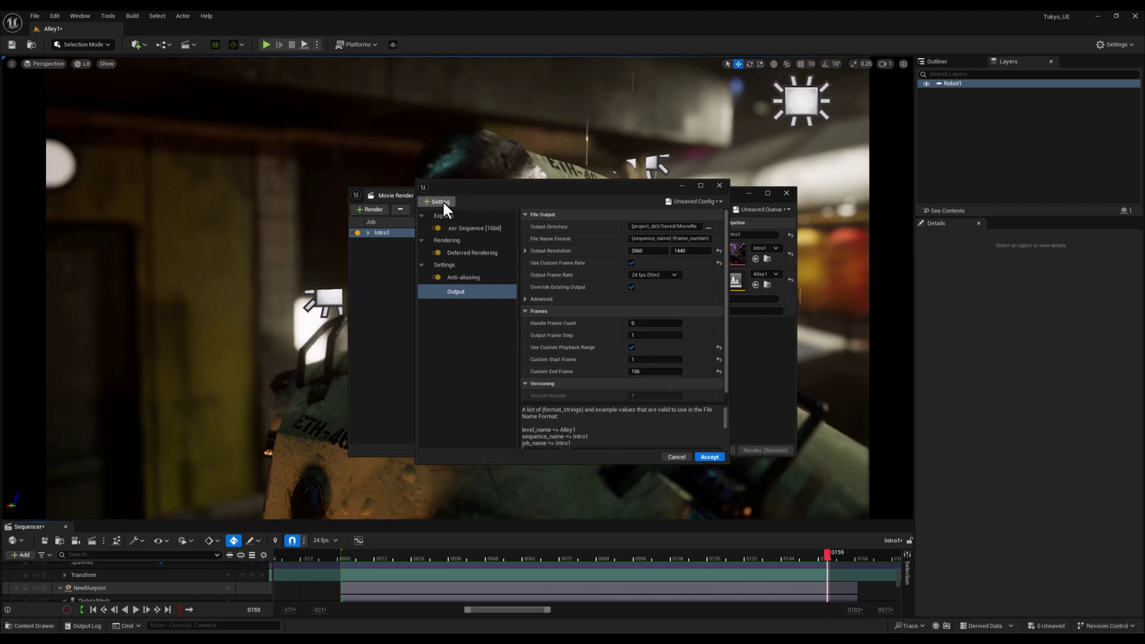
# Add Color Output settings, collapse Color Configuration, and turn on Disable Tone Curve
pyautogui.click(440, 201)
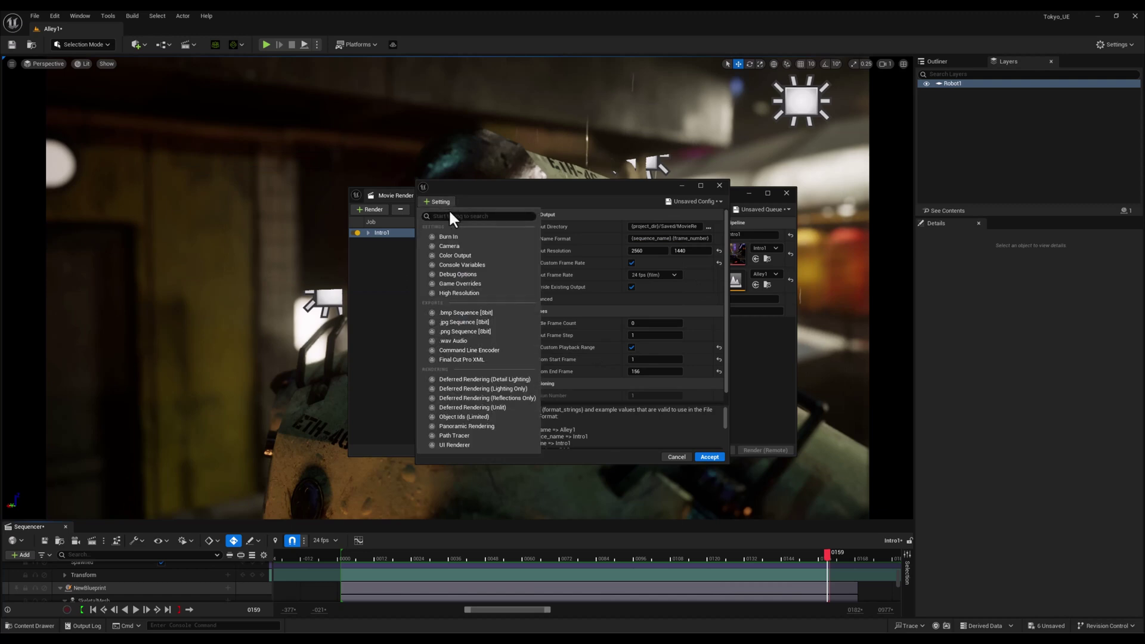
pyautogui.click(484, 255)
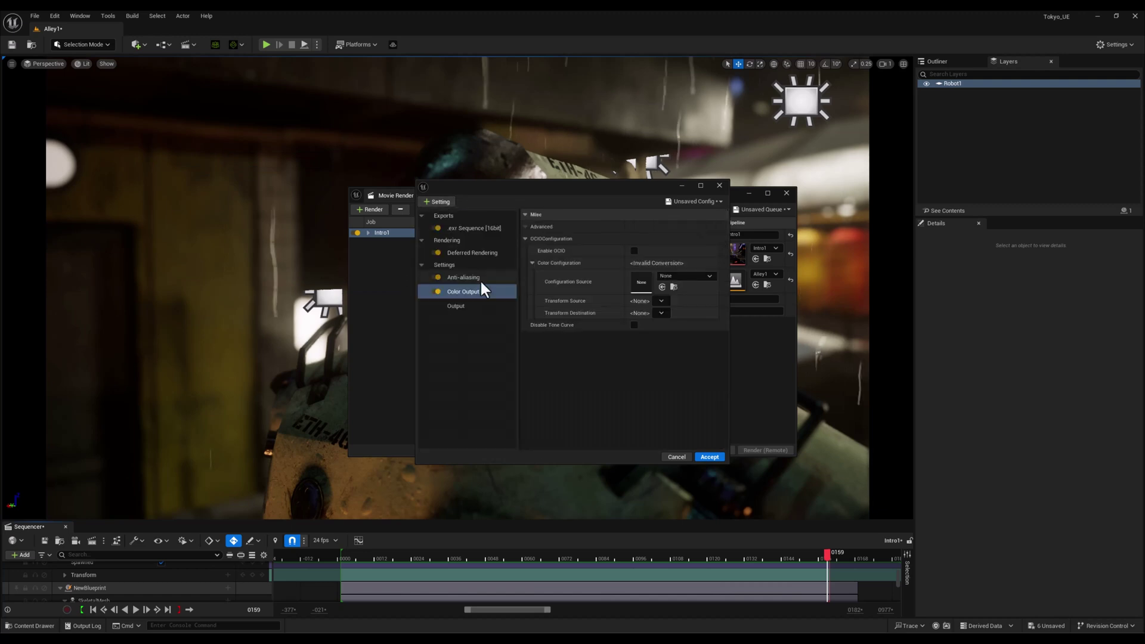
pyautogui.click(533, 263)
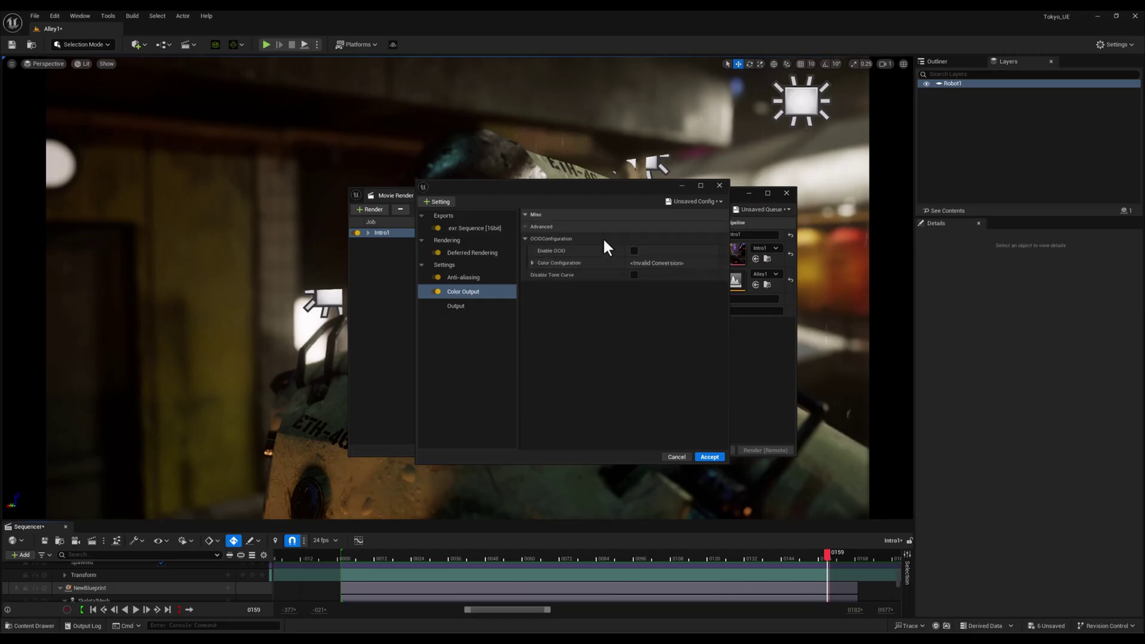
pyautogui.click(634, 275)
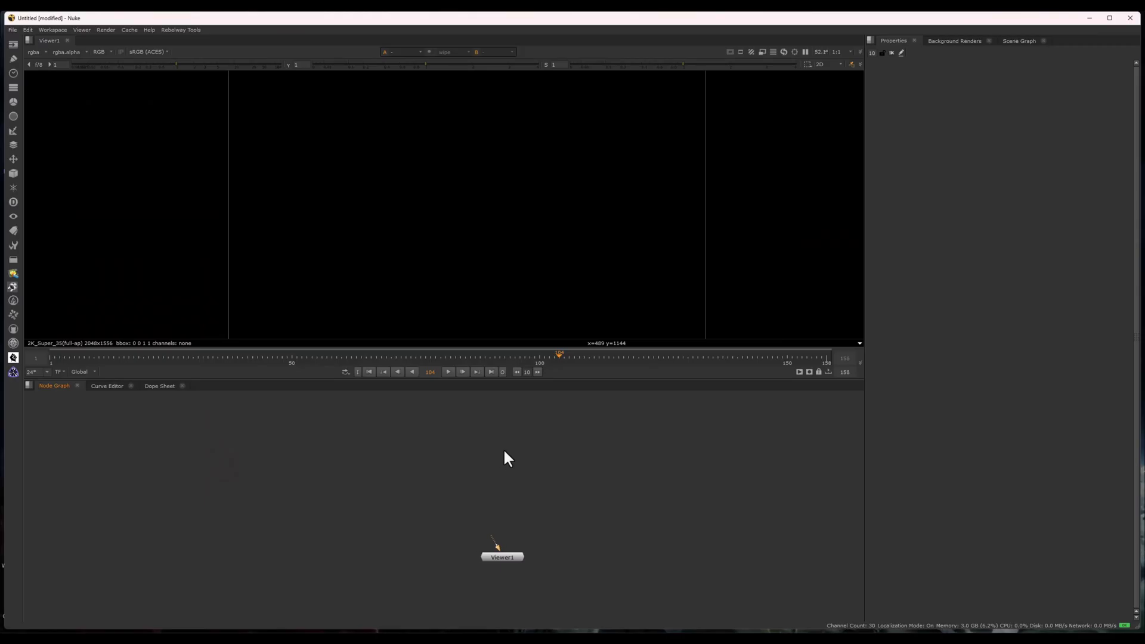
# Read in the Intro1 EXR sequence and extract FinalImageDefaultLayer with Shuffle1
pyautogui.press('r')
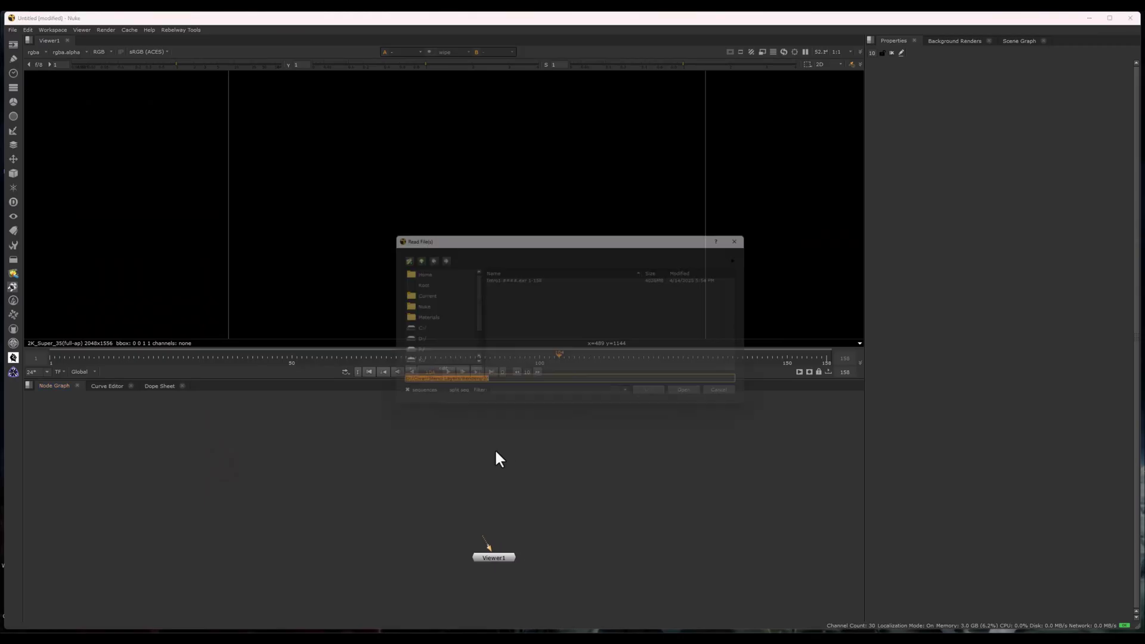
pyautogui.doubleClick(532, 279)
pyautogui.press('1')
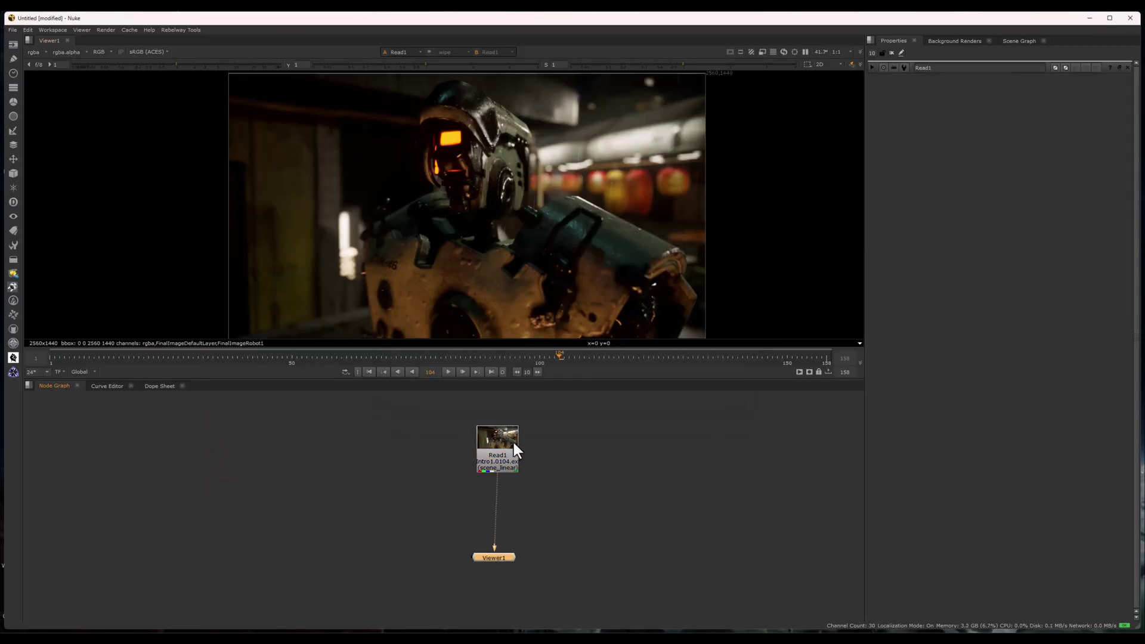
pyautogui.press('Tab')
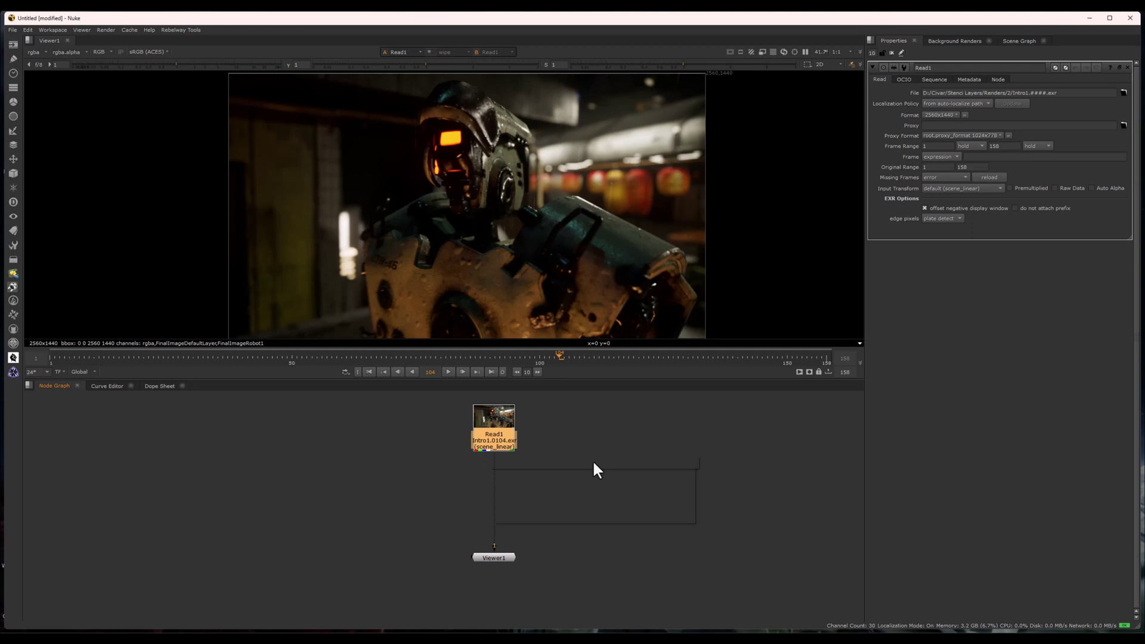
pyautogui.write('shuffle')
pyautogui.press('Return')
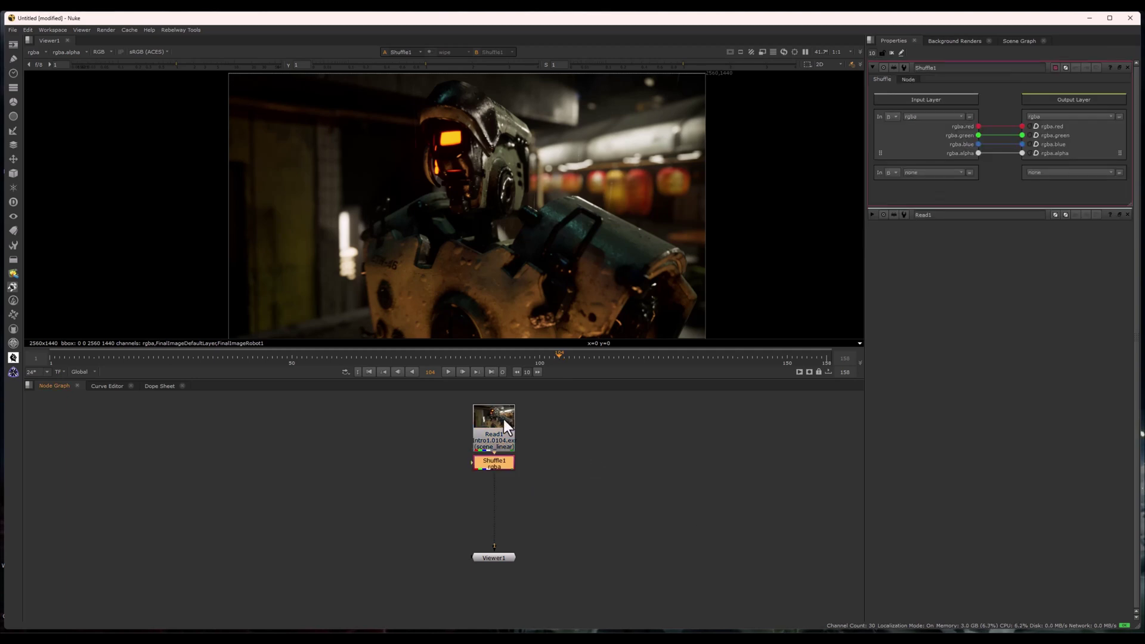
pyautogui.moveTo(496, 468); pyautogui.dragTo(472, 474)
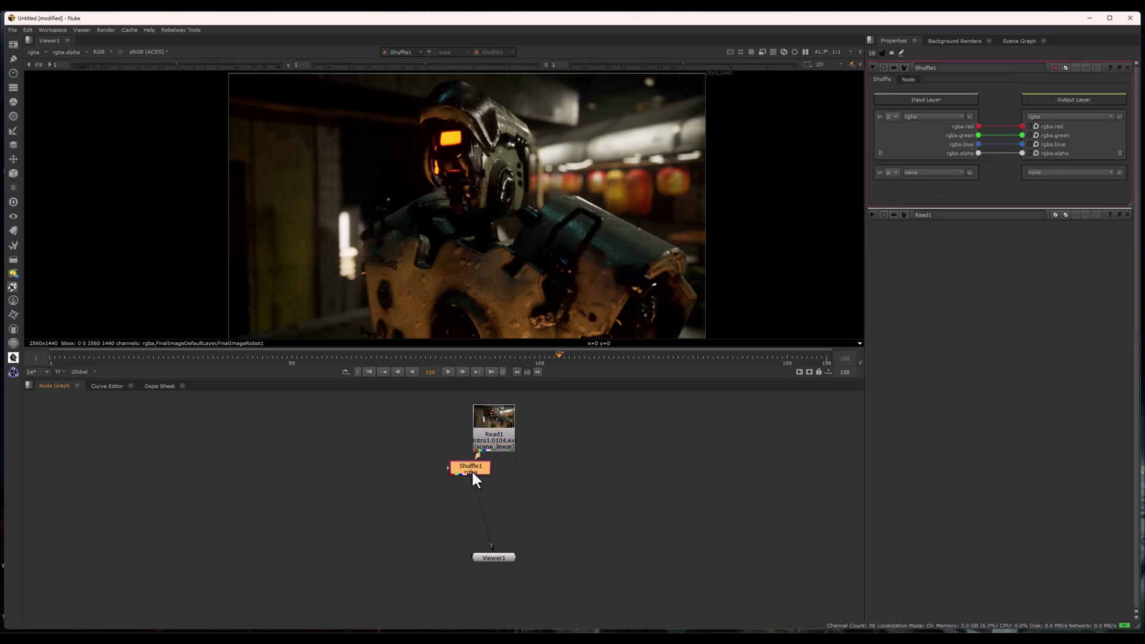
pyautogui.click(921, 118)
pyautogui.click(943, 169)
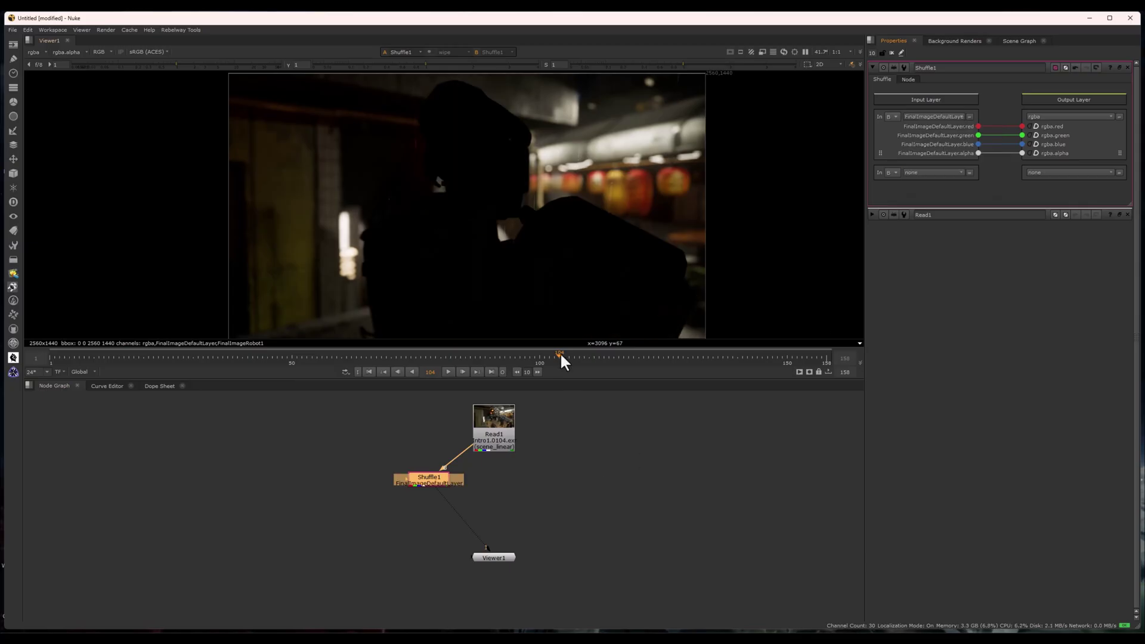
pyautogui.moveTo(561, 356)
pyautogui.mouseDown()
pyautogui.moveTo(516, 354)
pyautogui.moveTo(692, 357)
pyautogui.moveTo(539, 356)
pyautogui.mouseUp()
pyautogui.click(530, 473)
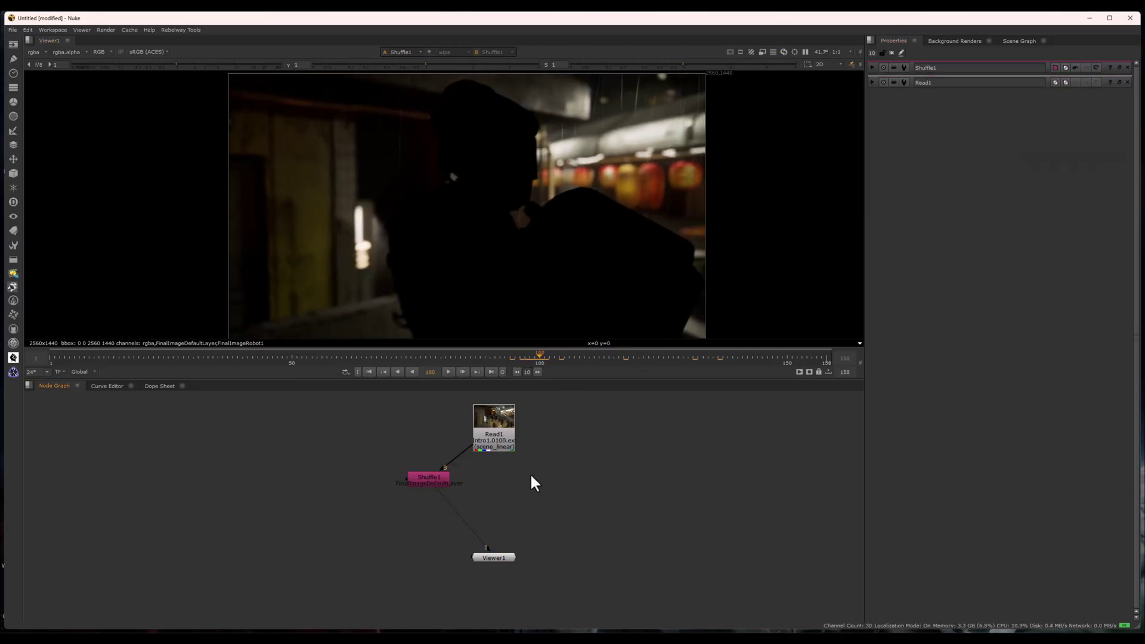
# Add Shuffle2 set to FinalImageRobot1 and compare it against the background layer
pyautogui.press('Tab')
pyautogui.write('shuffle')
pyautogui.press('Return')
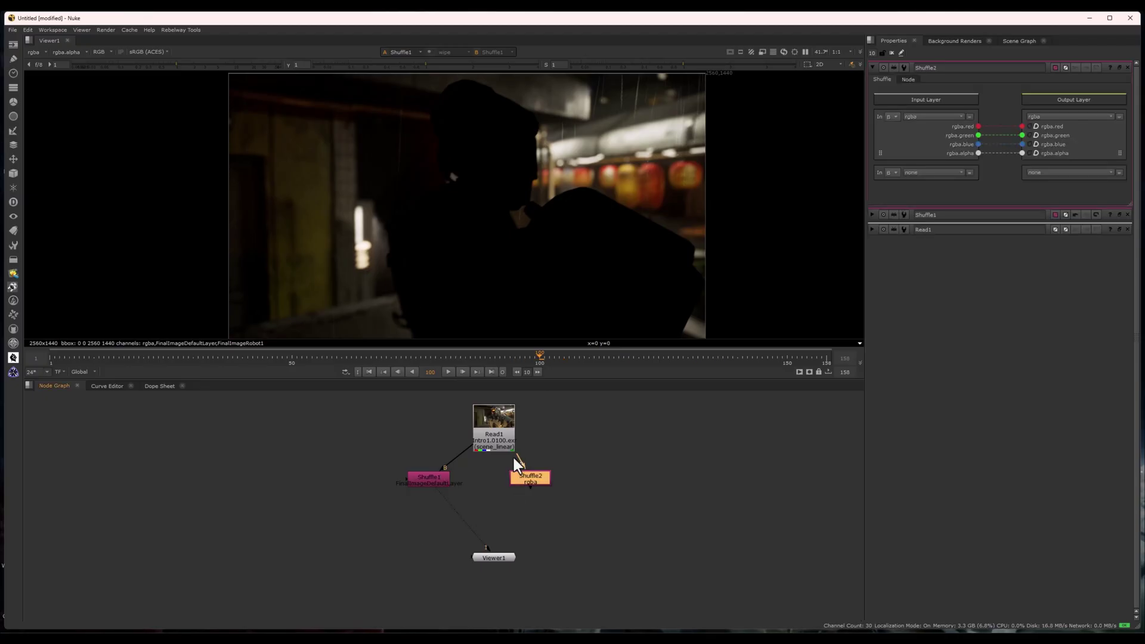
pyautogui.press('2')
pyautogui.click(538, 517)
pyautogui.click(535, 475)
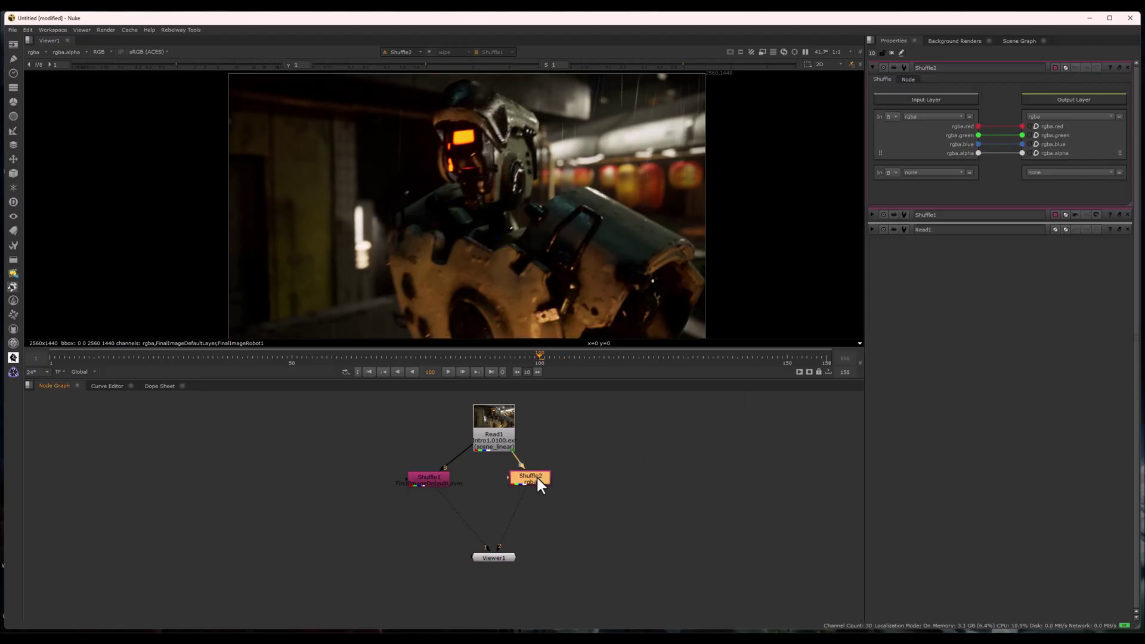
pyautogui.click(942, 116)
pyautogui.click(929, 172)
pyautogui.click(528, 514)
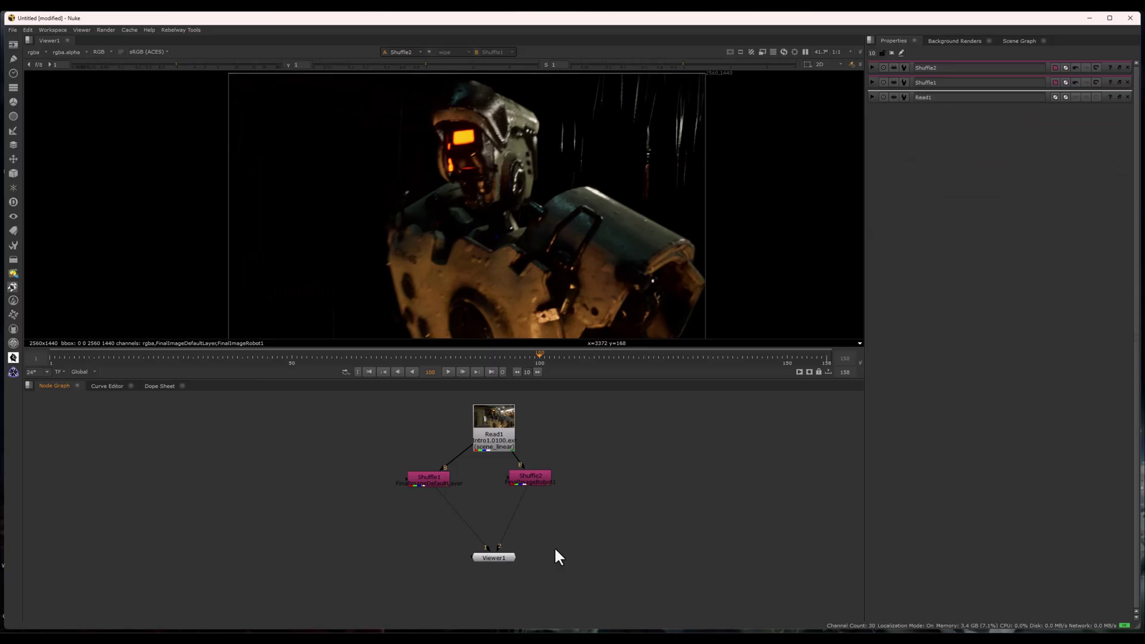
pyautogui.press('1')
pyautogui.press('2')
pyautogui.press('1')
pyautogui.press('2')
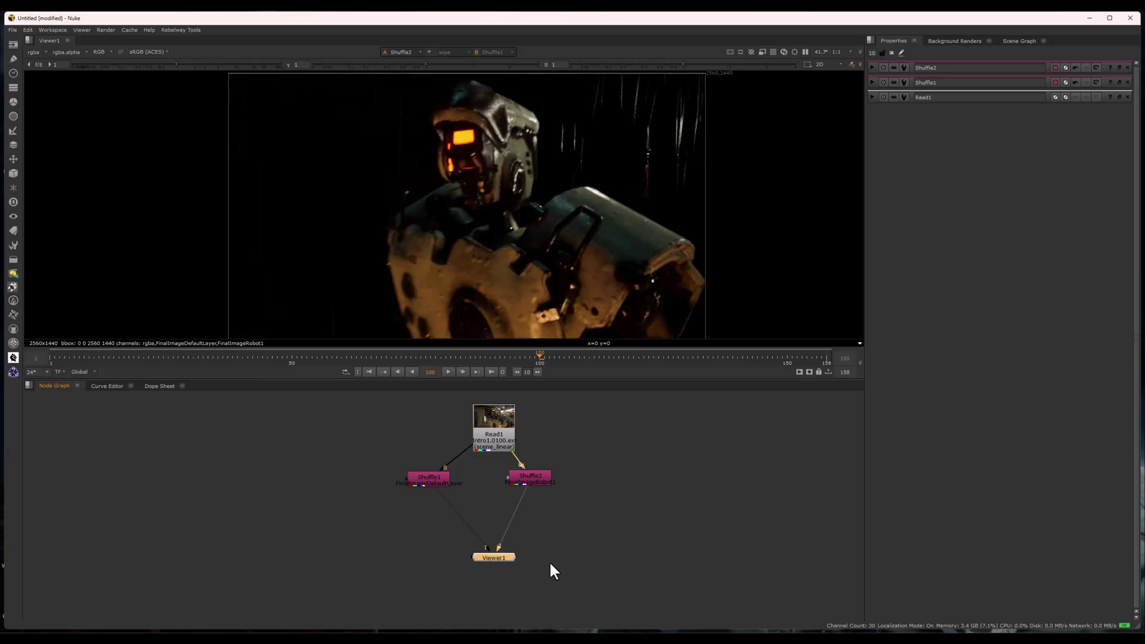
# Reposition Shuffle2 and create a Merge1 over node combining robot over background
pyautogui.click(529, 481)
pyautogui.click(535, 517)
pyautogui.moveTo(527, 481); pyautogui.dragTo(428, 479)
pyautogui.press('m')
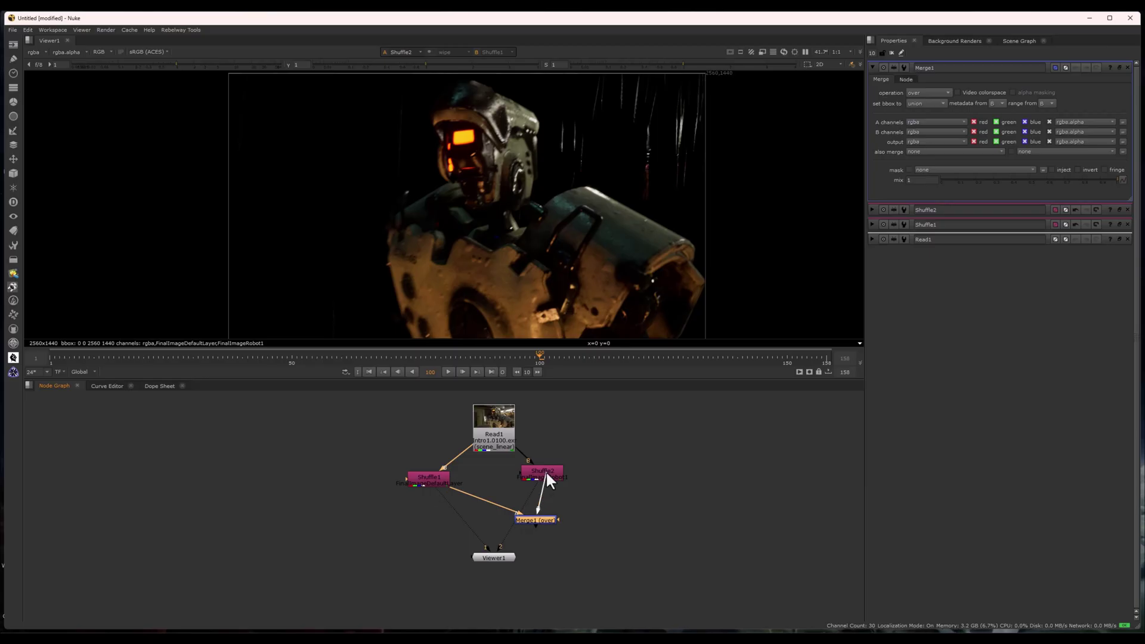
# Rearrange Merge1 and Shuffle1 and insert a Dot on the background connection
pyautogui.press('1')
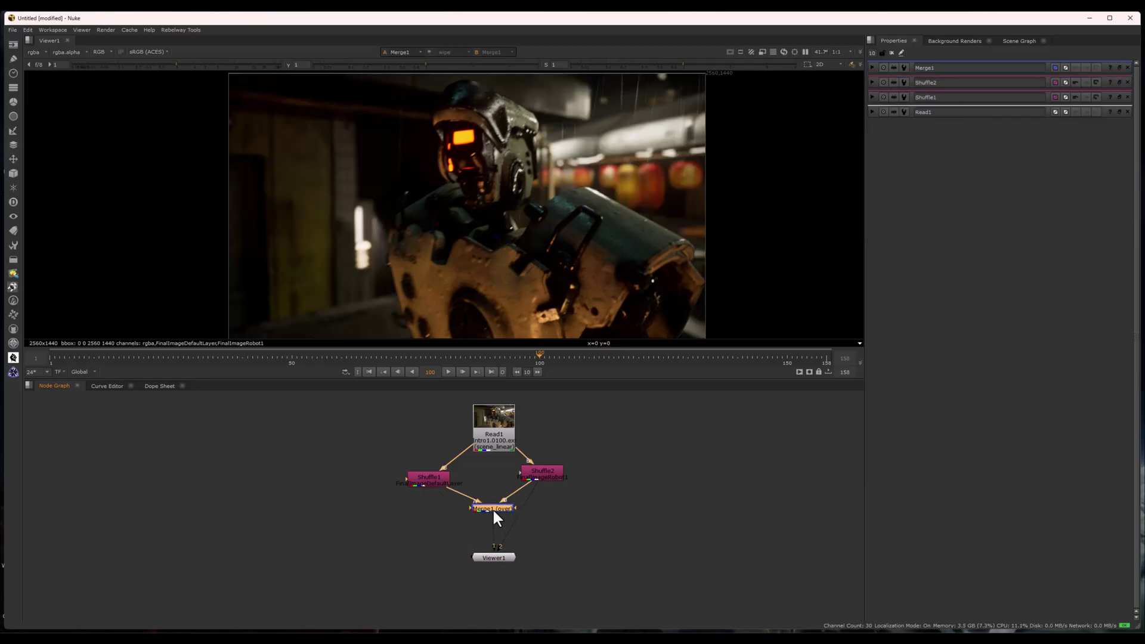
pyautogui.moveTo(492, 508); pyautogui.dragTo(494, 513)
pyautogui.moveTo(426, 480); pyautogui.dragTo(391, 460)
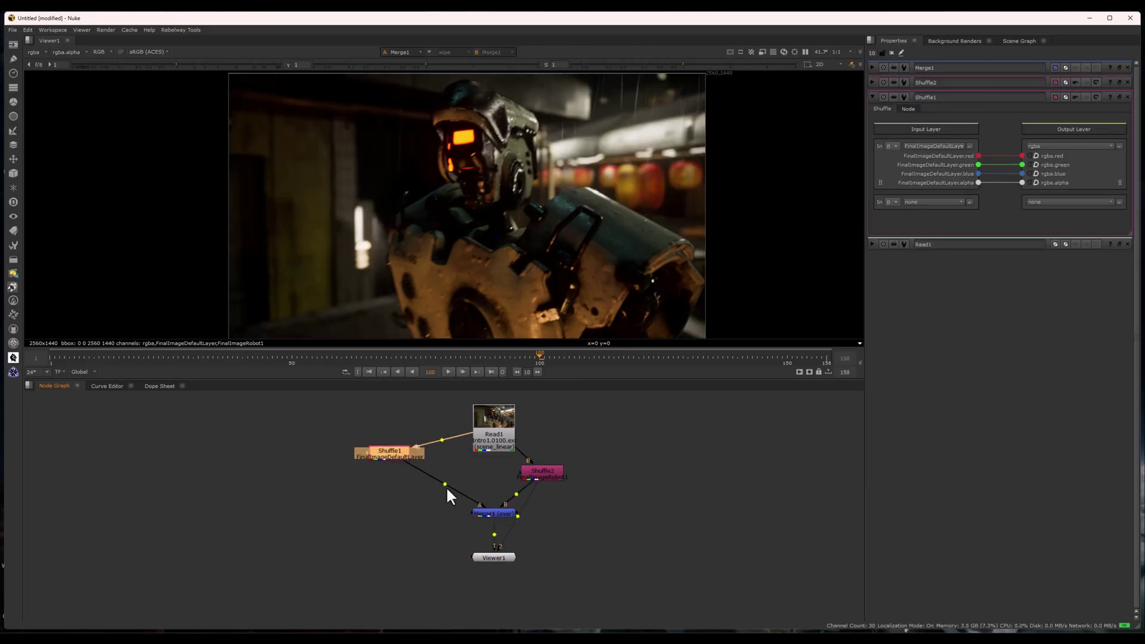
pyautogui.keyDown('ctrl'); pyautogui.moveTo(447, 491); pyautogui.dragTo(389, 512); pyautogui.keyUp('ctrl')
pyautogui.moveTo(390, 457); pyautogui.dragTo(384, 429)
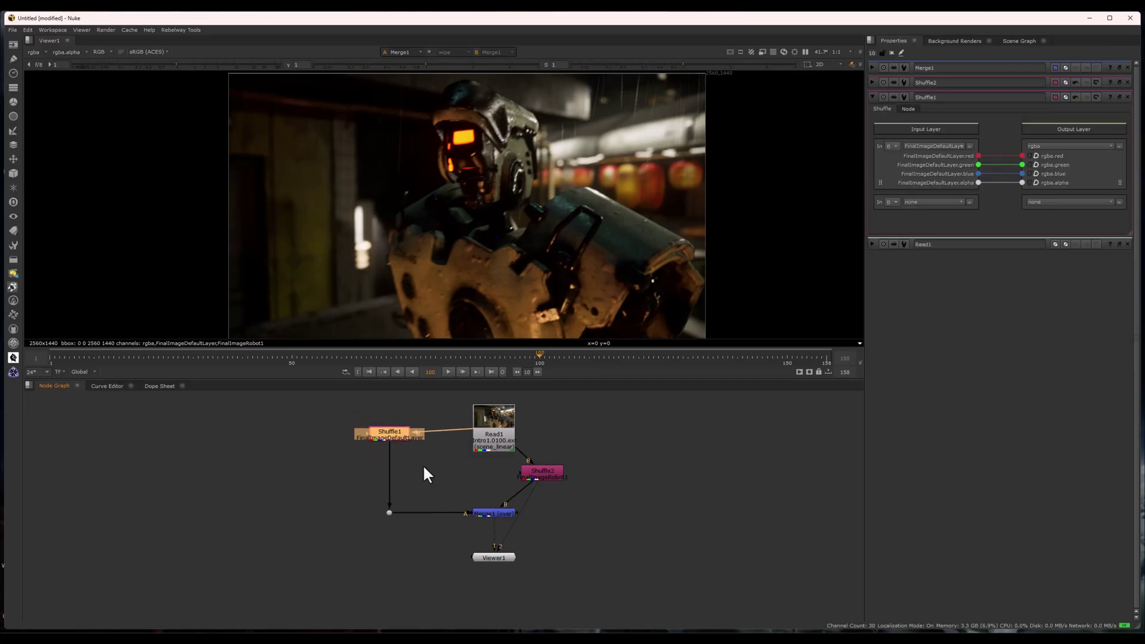
# Add HueCorrect1 below Shuffle1 and raise yellow-hue saturation to about 1.27
pyautogui.press('1')
pyautogui.press('Tab')
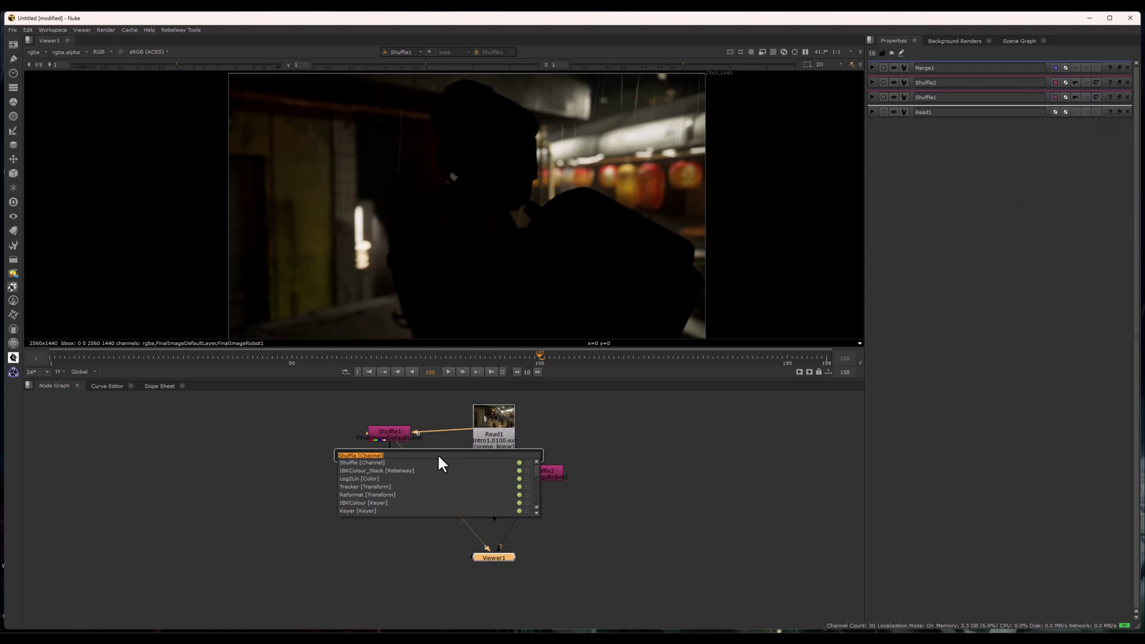
pyautogui.write('hue')
pyautogui.press('Down')
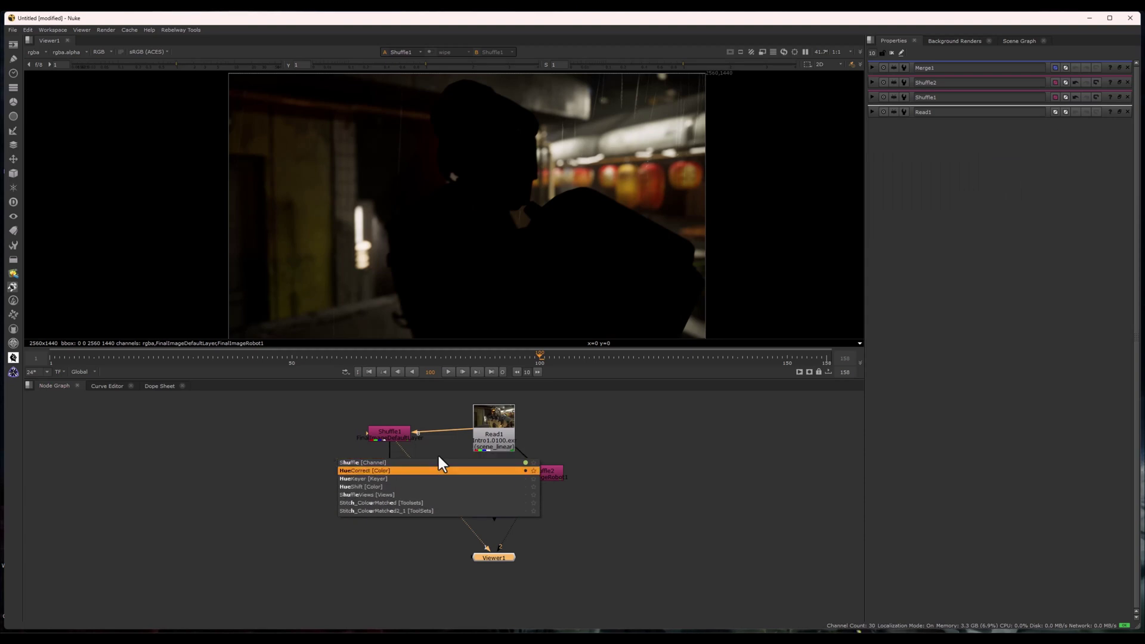
pyautogui.press('Return')
pyautogui.moveTo(388, 457); pyautogui.dragTo(388, 459)
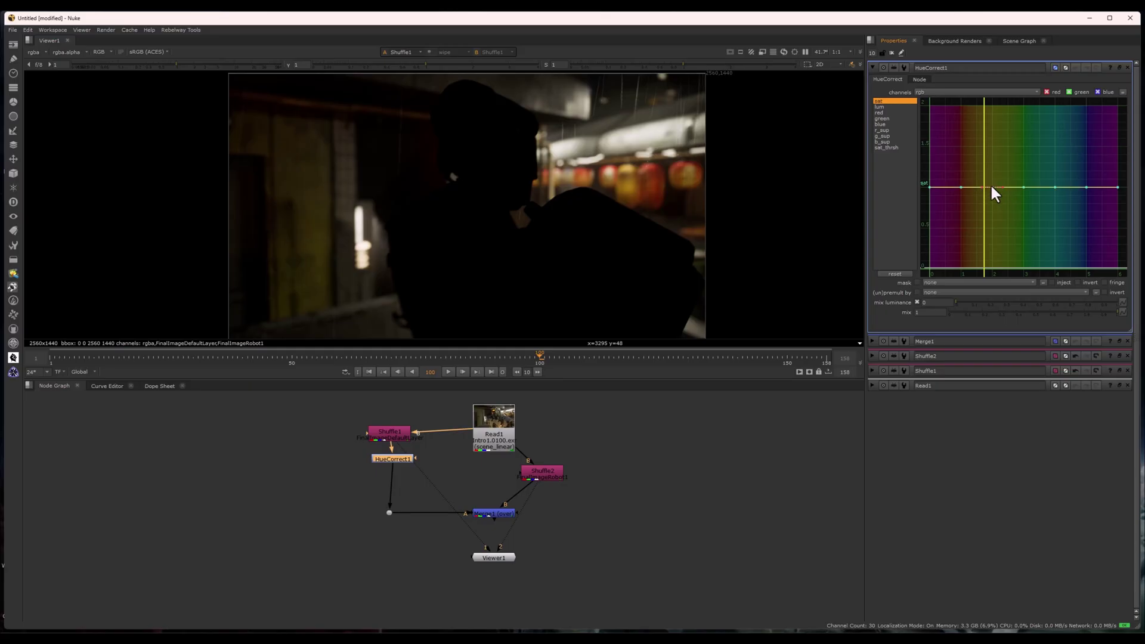
pyautogui.moveTo(992, 190)
pyautogui.mouseDown(button='middle')
pyautogui.moveTo(987, 145)
pyautogui.moveTo(1002, 200)
pyautogui.mouseUp(button='middle')
pyautogui.moveTo(993, 191); pyautogui.dragTo(993, 150)
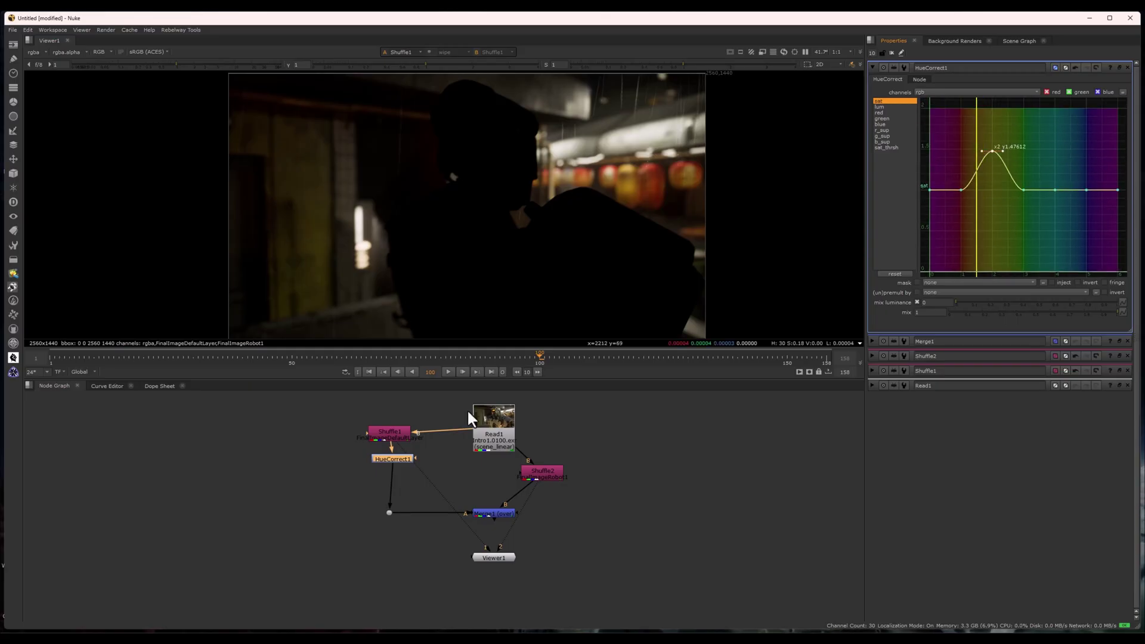
pyautogui.doubleClick(383, 432)
pyautogui.doubleClick(389, 458)
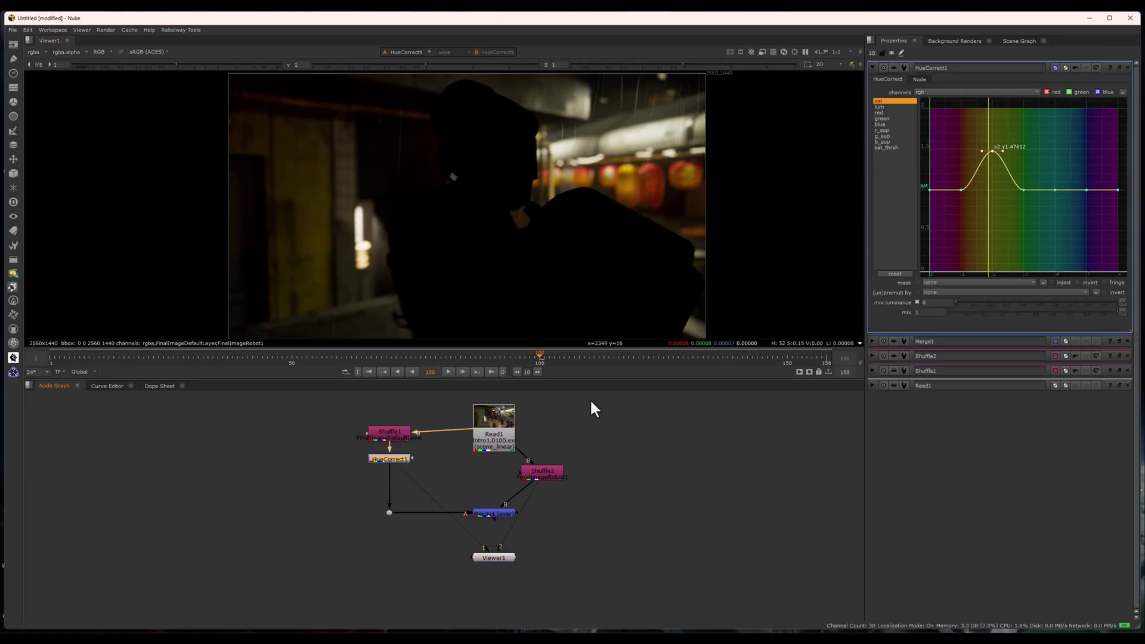
pyautogui.moveTo(993, 150)
pyautogui.mouseDown()
pyautogui.moveTo(993, 169)
pyautogui.moveTo(988, 146)
pyautogui.mouseUp()
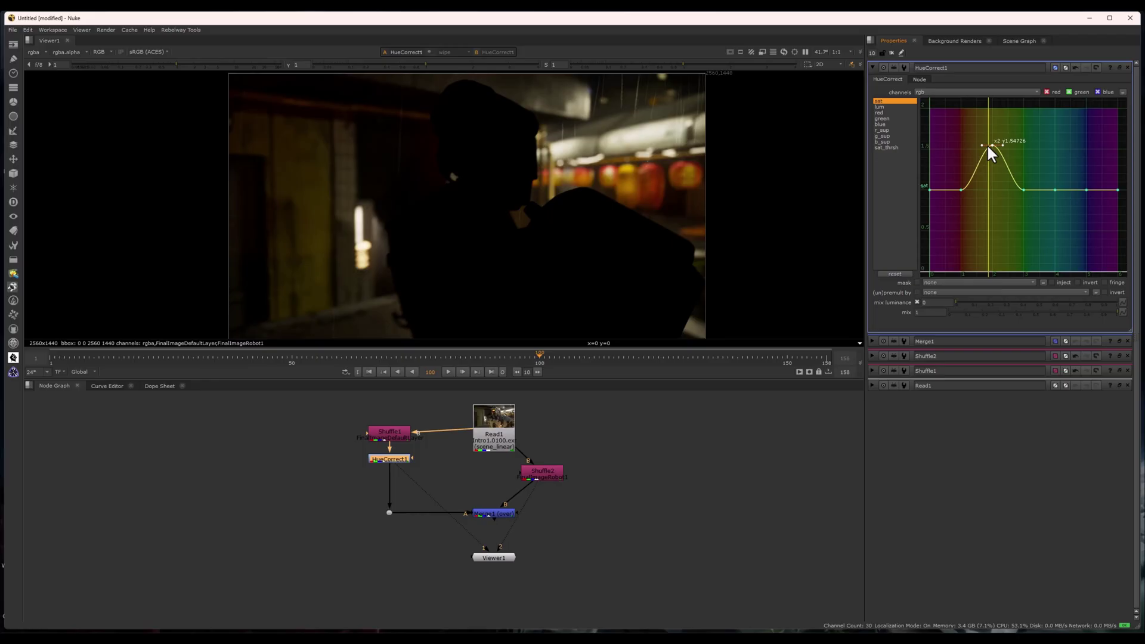
pyautogui.click(363, 475)
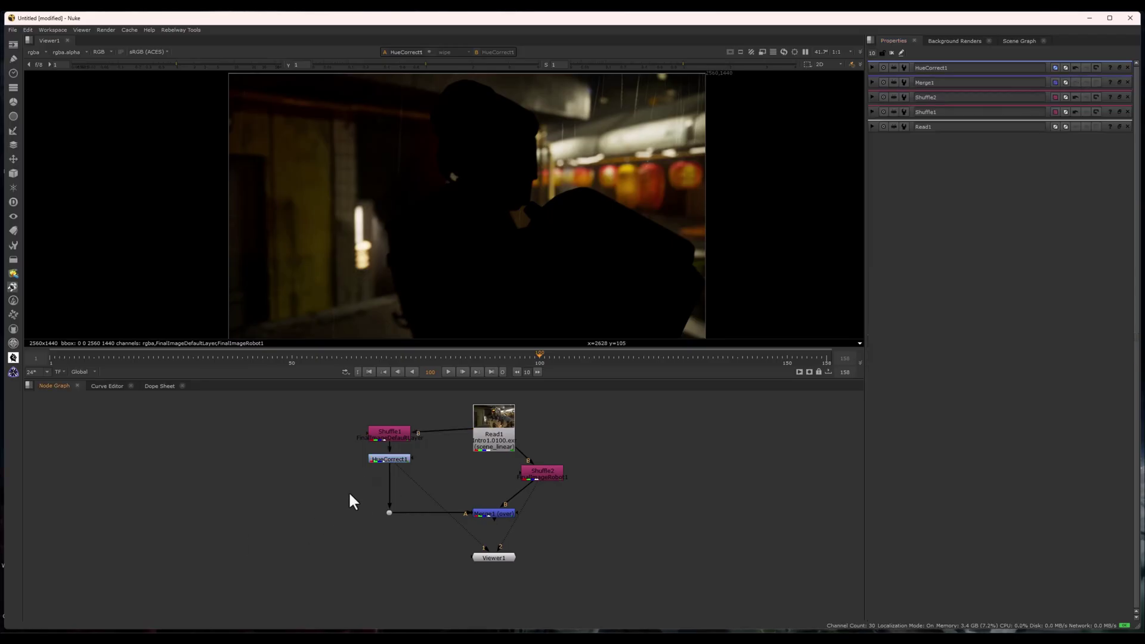
# Add Defocus1 below HueCorrect1 and increase defocus to about 20.5, checking it in Merge1
pyautogui.press('Tab')
pyautogui.write('defocus')
pyautogui.press('Return')
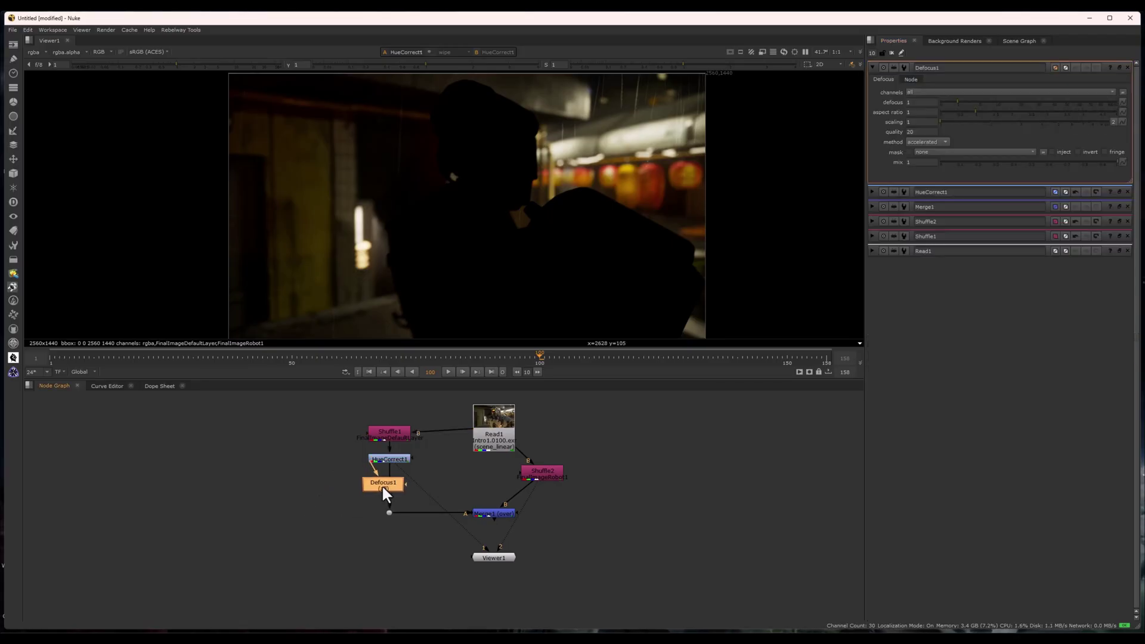
pyautogui.click(387, 484)
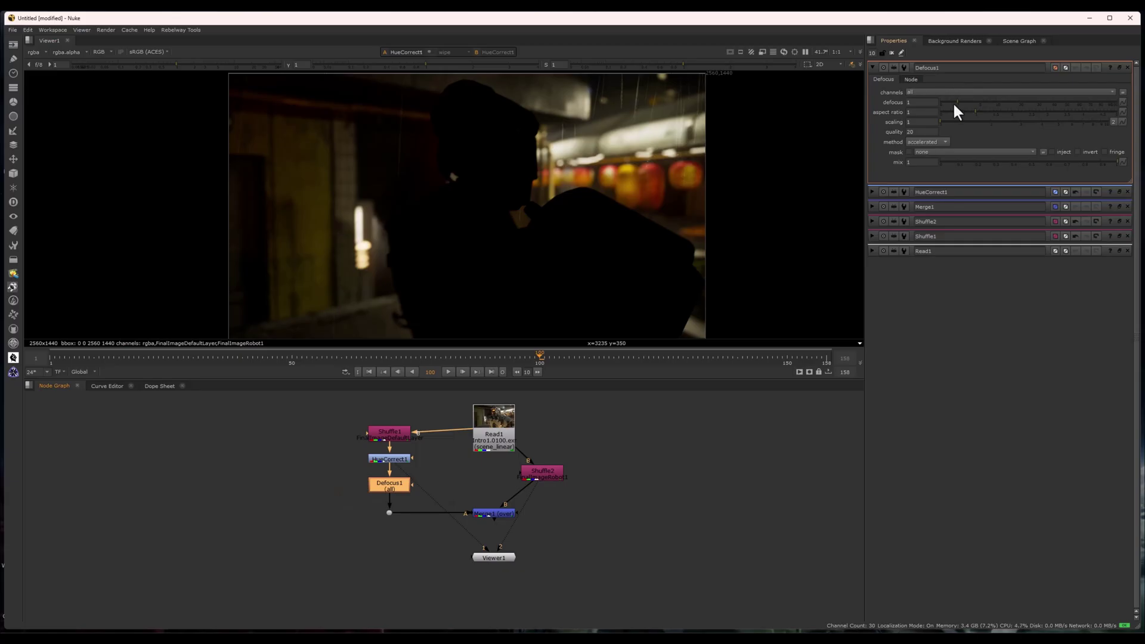
pyautogui.press('1')
pyautogui.moveTo(963, 99); pyautogui.dragTo(1007, 119)
pyautogui.click(489, 513)
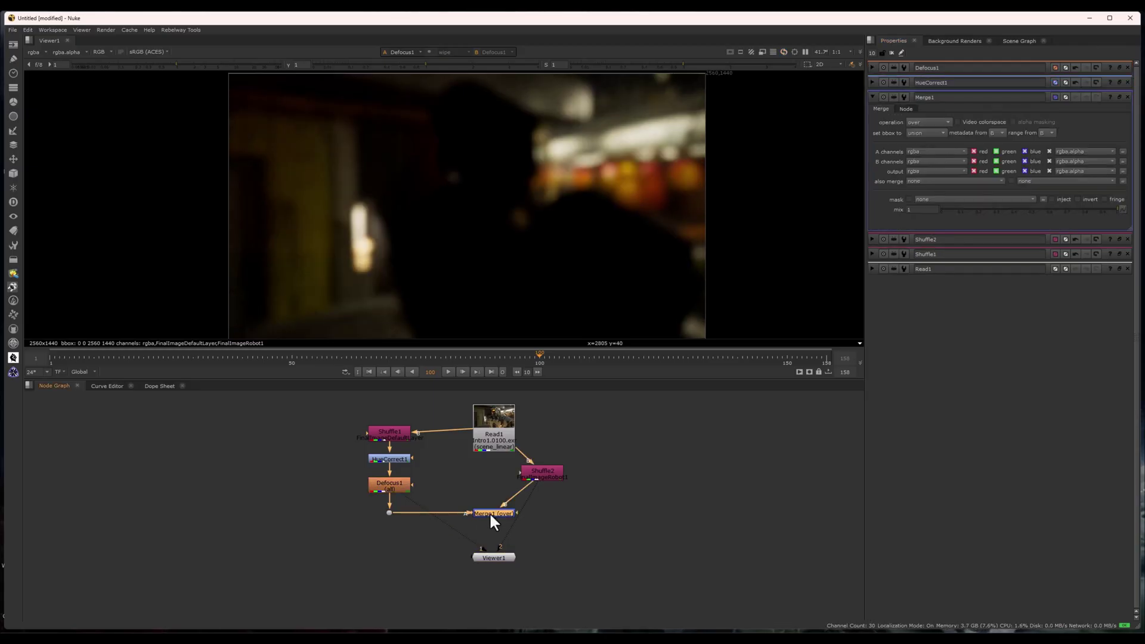
pyautogui.press('1')
pyautogui.doubleClick(408, 486)
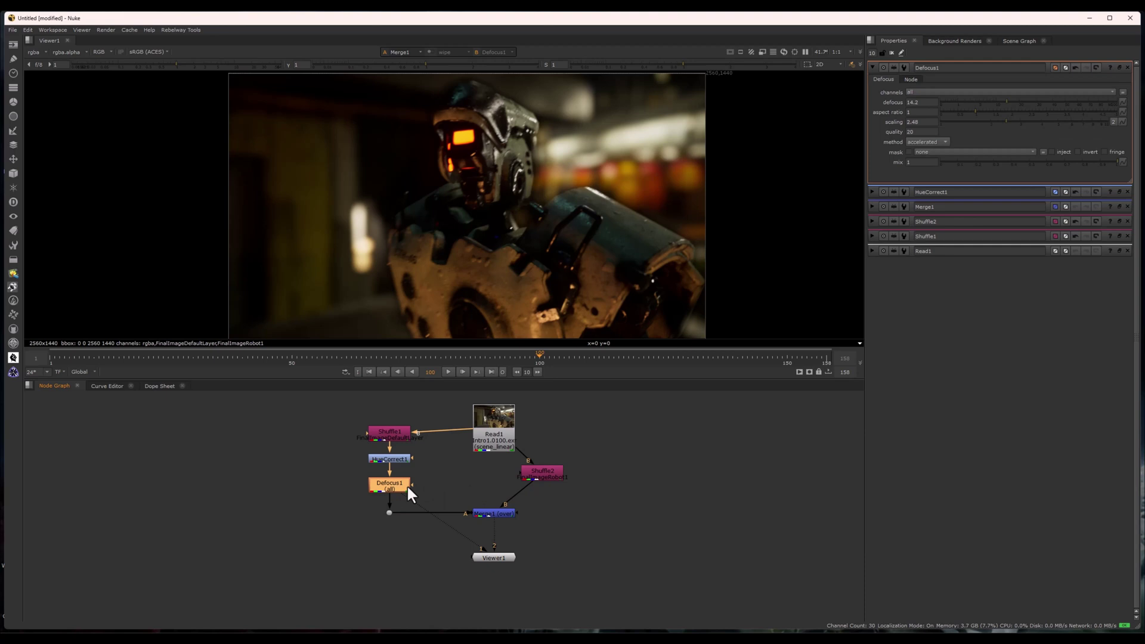
pyautogui.moveTo(986, 99); pyautogui.dragTo(1020, 100)
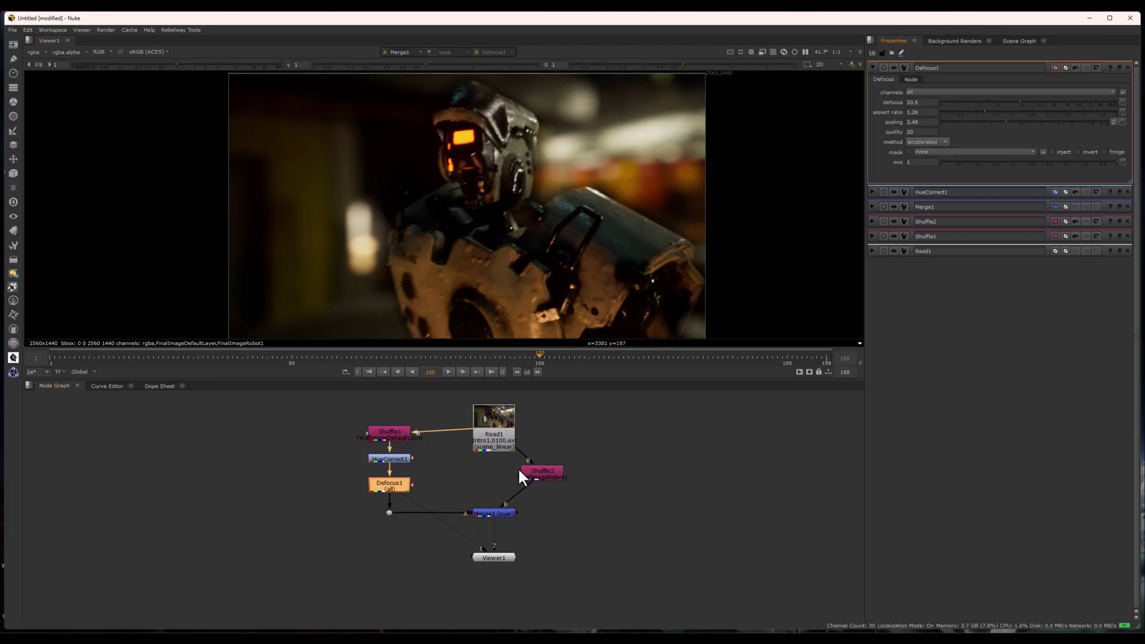
pyautogui.moveTo(541, 474); pyautogui.dragTo(617, 443)
# Add ColorCorrect1 under Shuffle2, raising master saturation to 1.16 and slightly lifting shadows
pyautogui.press('Tab')
pyautogui.write('colo')
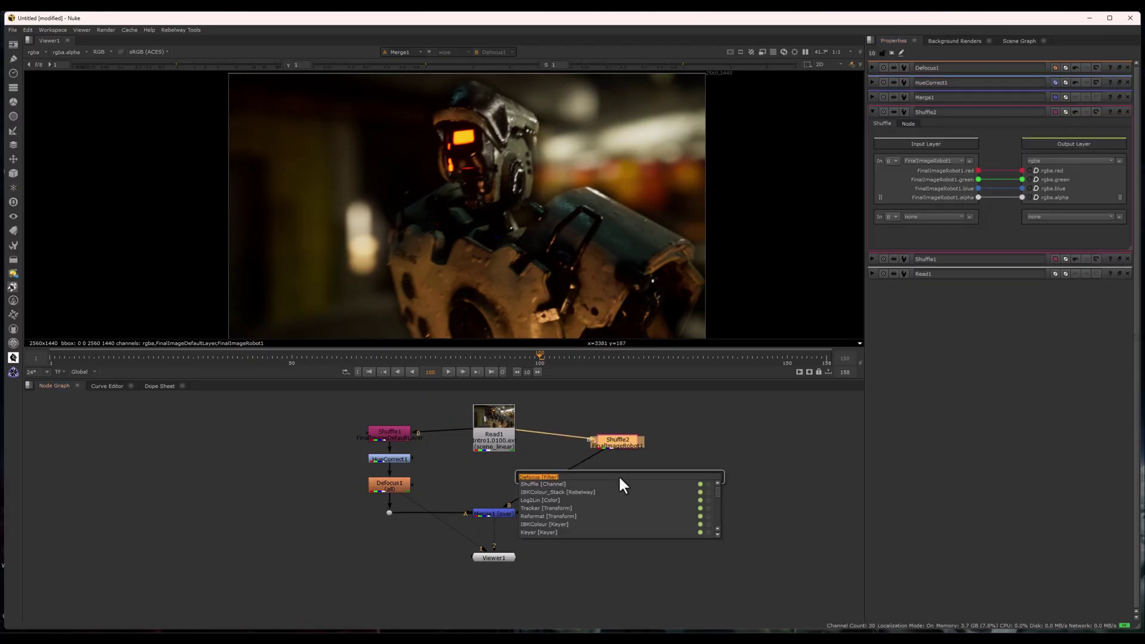
pyautogui.press('Down')
pyautogui.press('Down')
pyautogui.press('Down')
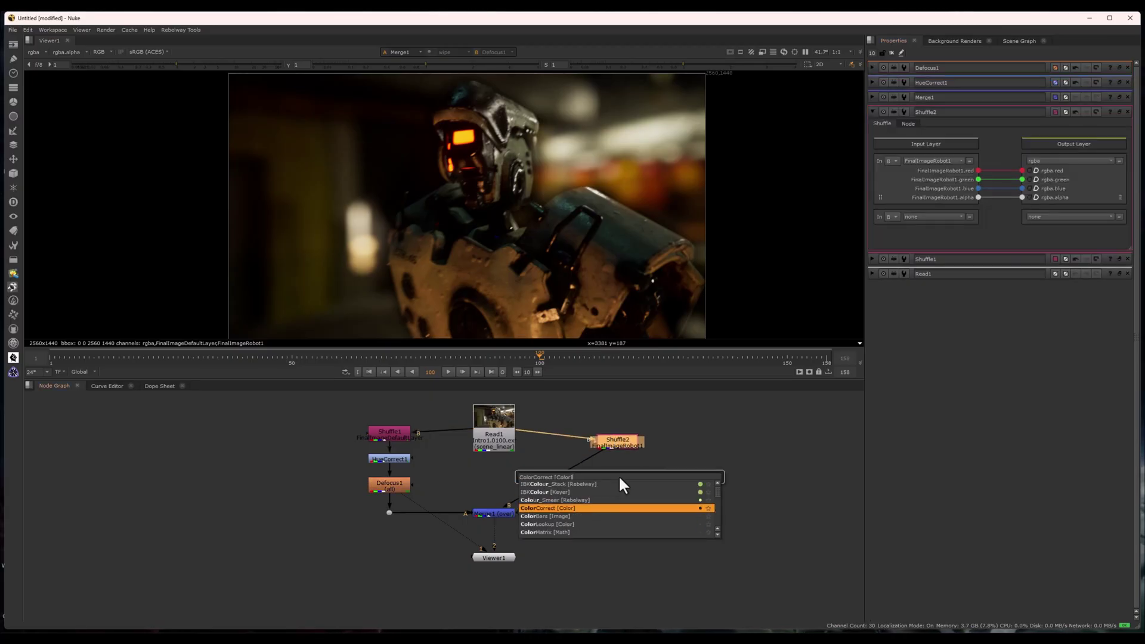
pyautogui.press('Return')
pyautogui.moveTo(618, 462); pyautogui.dragTo(596, 481)
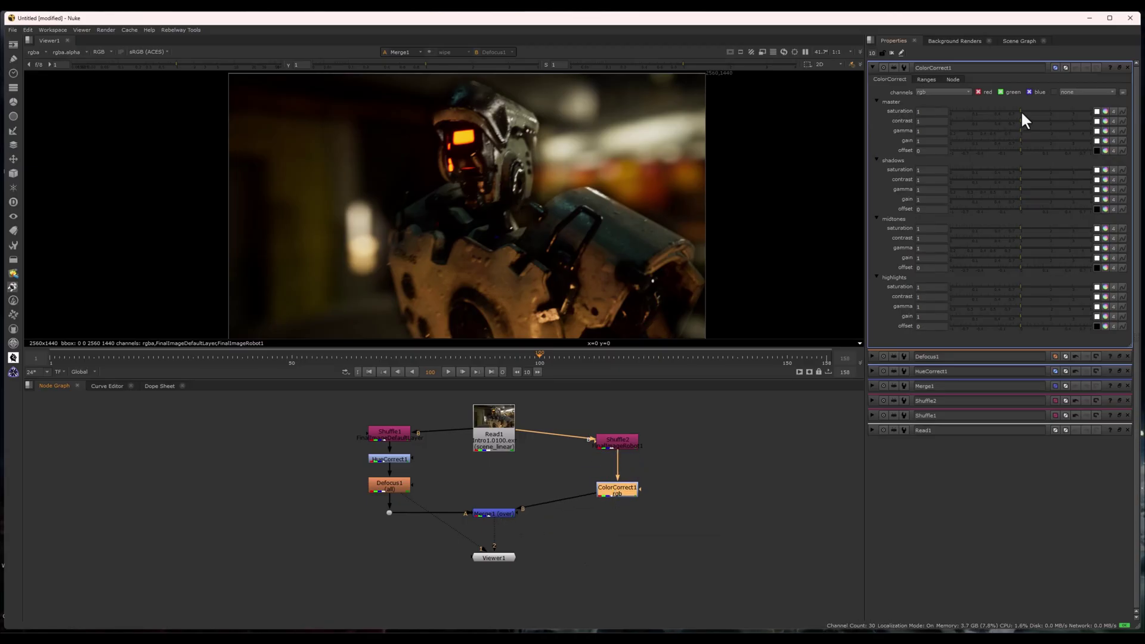
pyautogui.moveTo(1022, 113)
pyautogui.mouseDown()
pyautogui.moveTo(986, 100)
pyautogui.moveTo(1060, 109)
pyautogui.moveTo(1025, 103)
pyautogui.moveTo(1008, 118)
pyautogui.moveTo(1039, 120)
pyautogui.moveTo(1020, 135)
pyautogui.mouseUp()
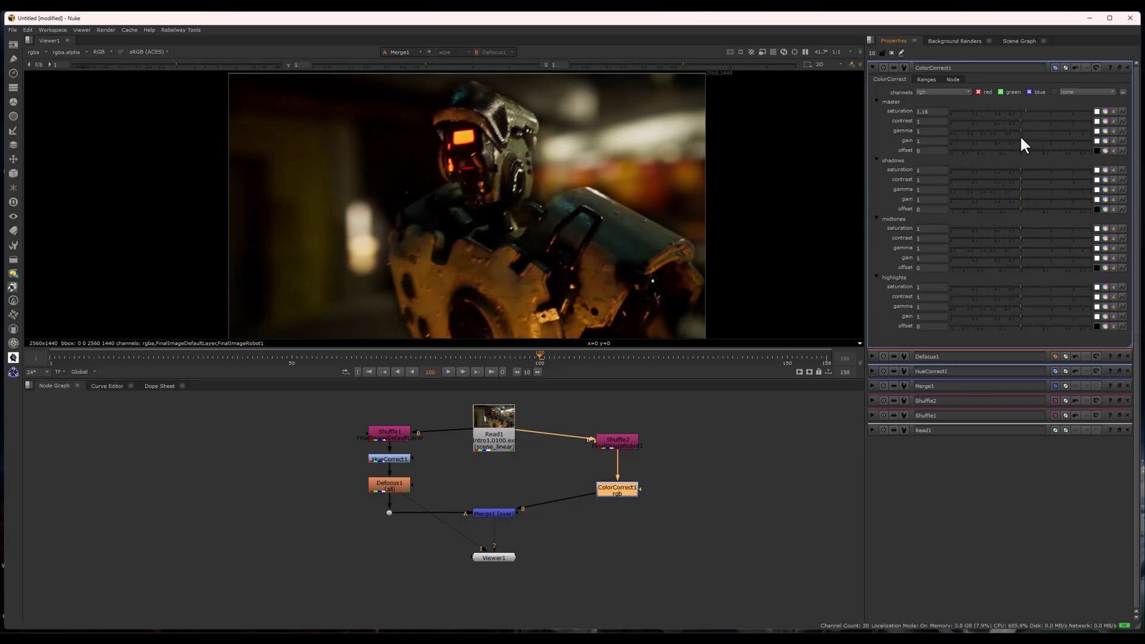
pyautogui.moveTo(1019, 209); pyautogui.dragTo(1013, 239)
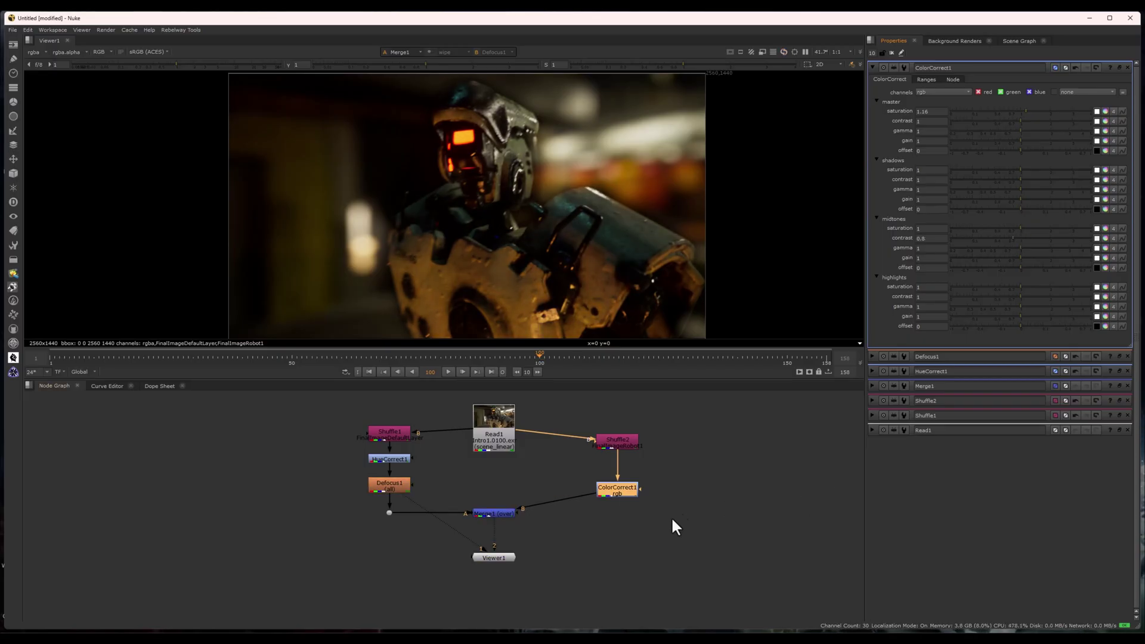